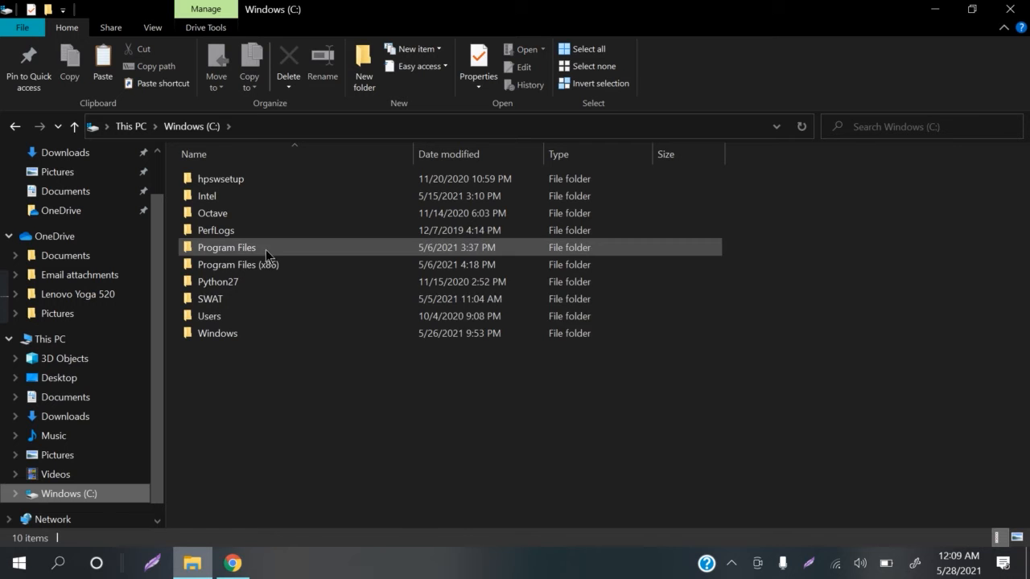
# Step: Open the shapefiles folder at Program Files (x86) > GeoServer 2.19.0 > data_dir > data on the C: drive
pyautogui.doubleClick(258, 264)
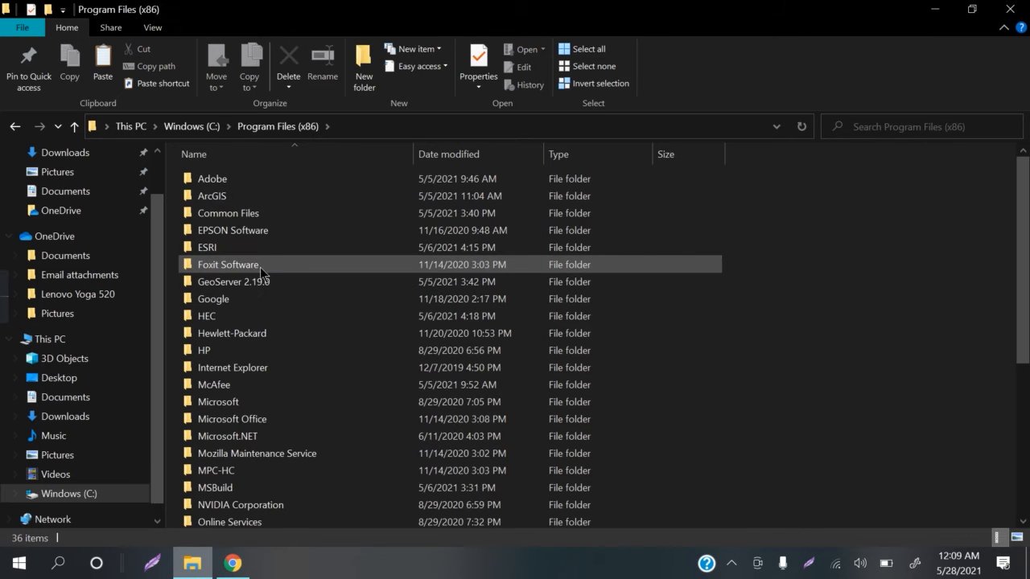
pyautogui.click(260, 285)
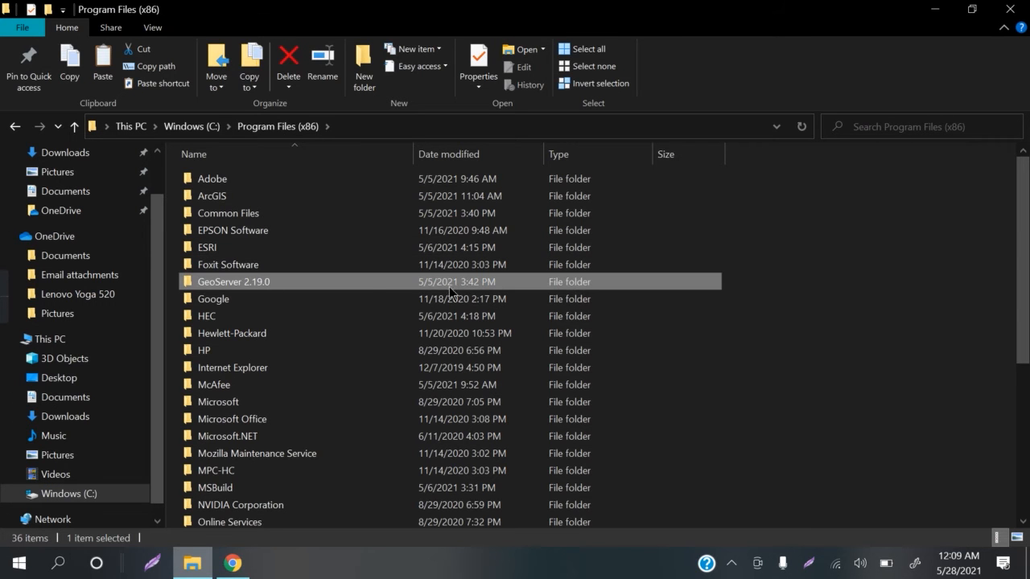
pyautogui.doubleClick(373, 283)
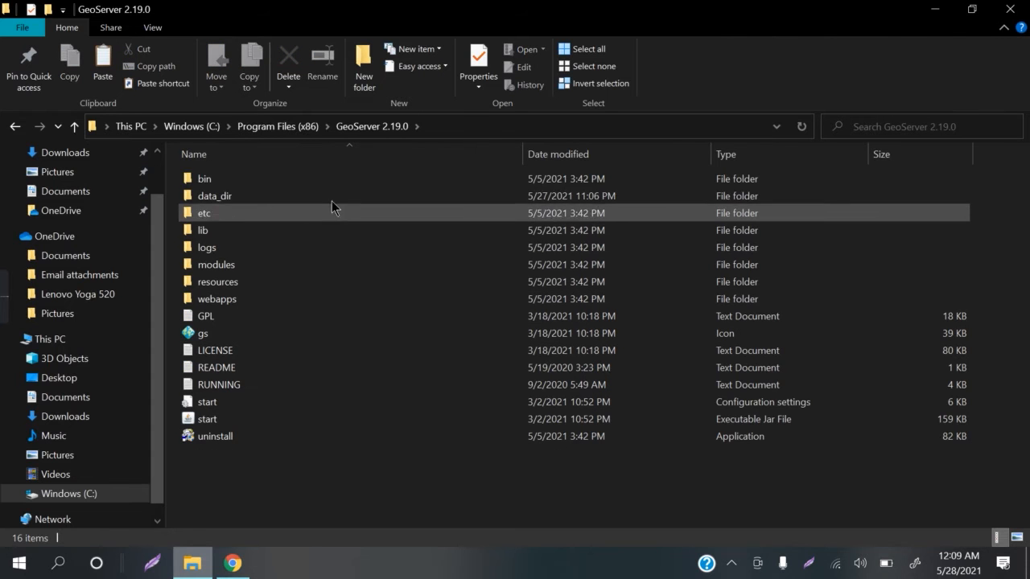
pyautogui.click(492, 199)
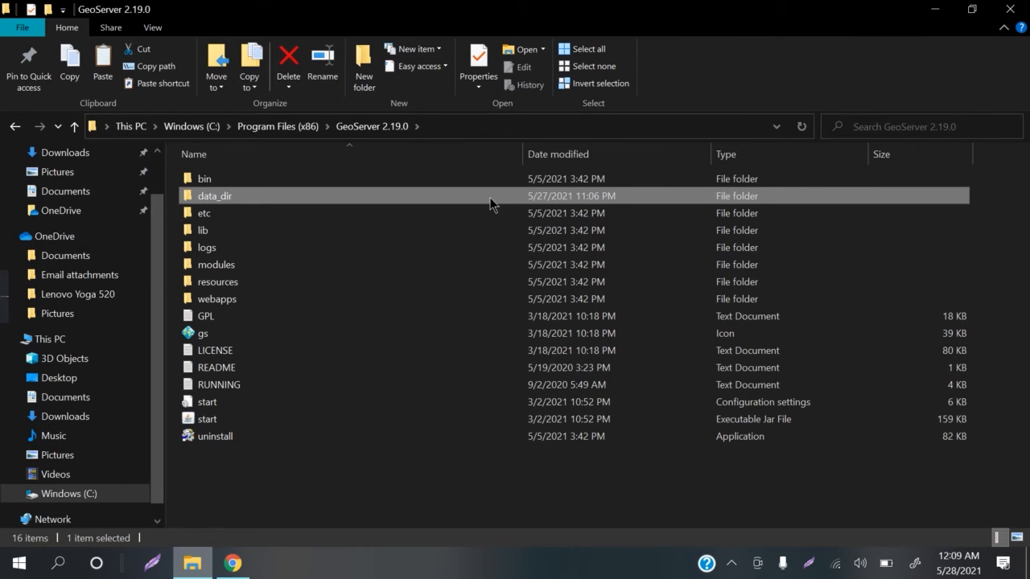
pyautogui.doubleClick(493, 200)
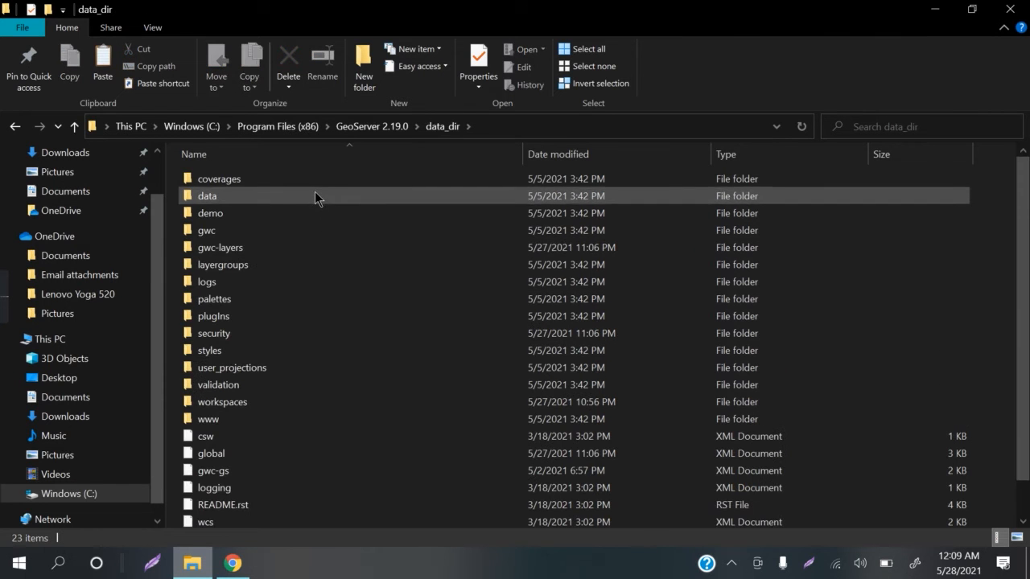
pyautogui.click(361, 197)
pyautogui.doubleClick(362, 197)
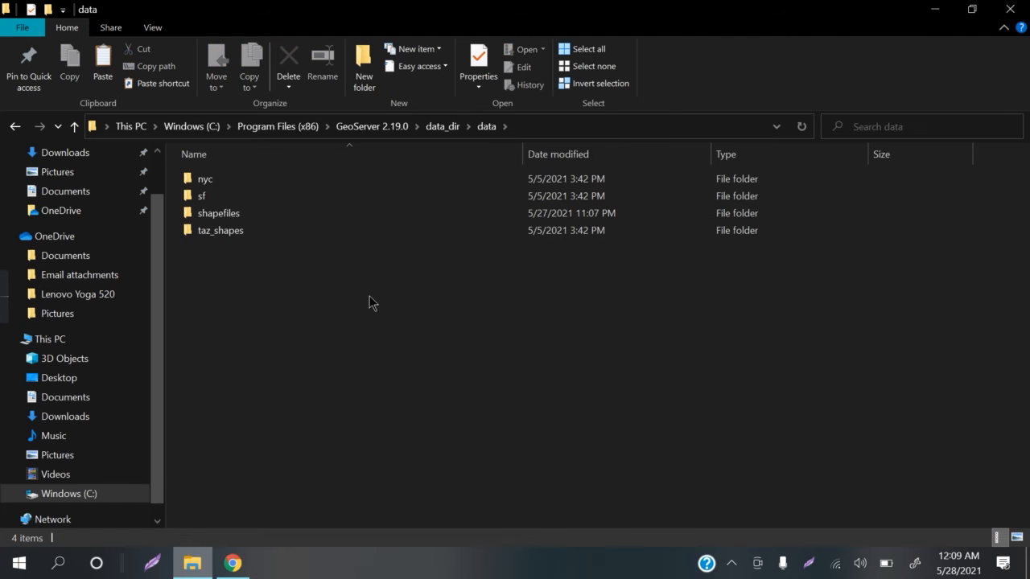
pyautogui.click(338, 213)
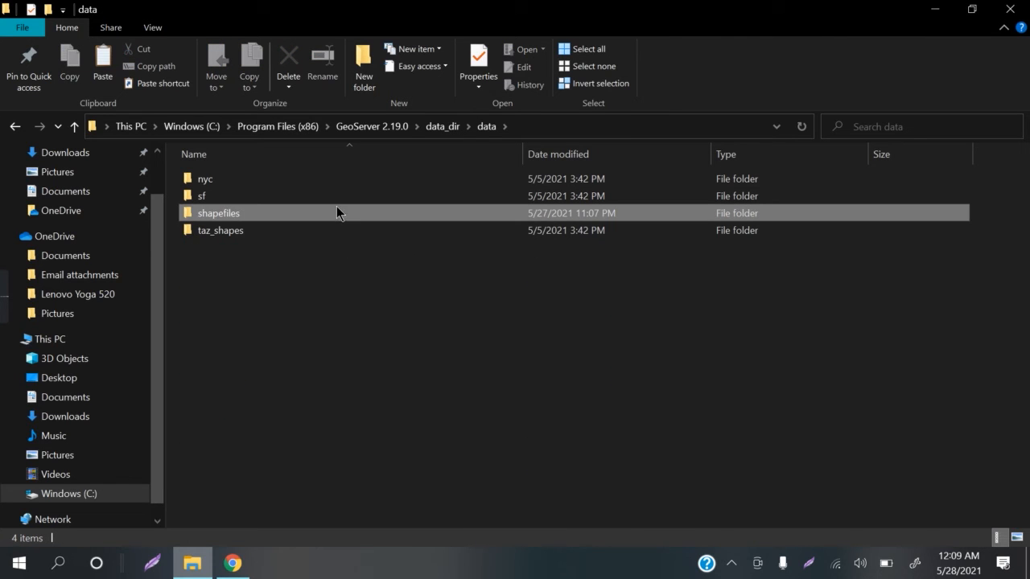
pyautogui.doubleClick(406, 215)
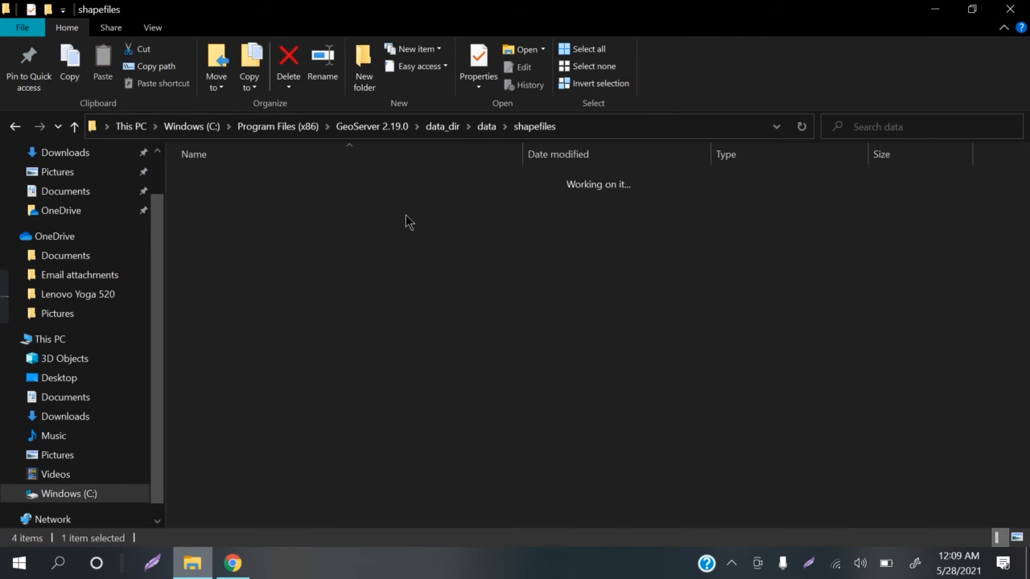
# Step: Create a new folder named "Pemerintahan Kab. Kupang" inside the shapefiles folder
pyautogui.click(364, 76)
pyautogui.write('P')
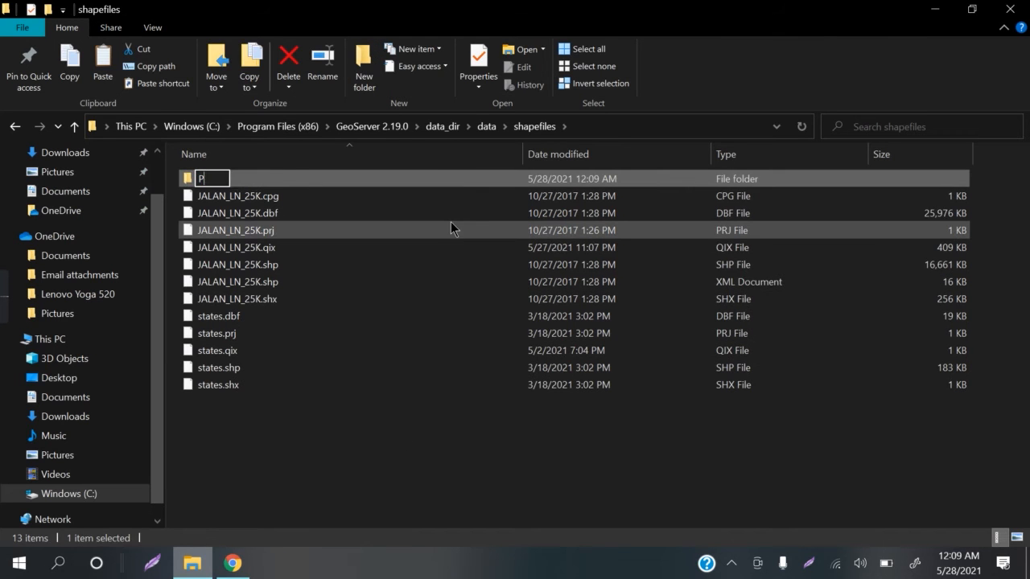
pyautogui.write('emerintah')
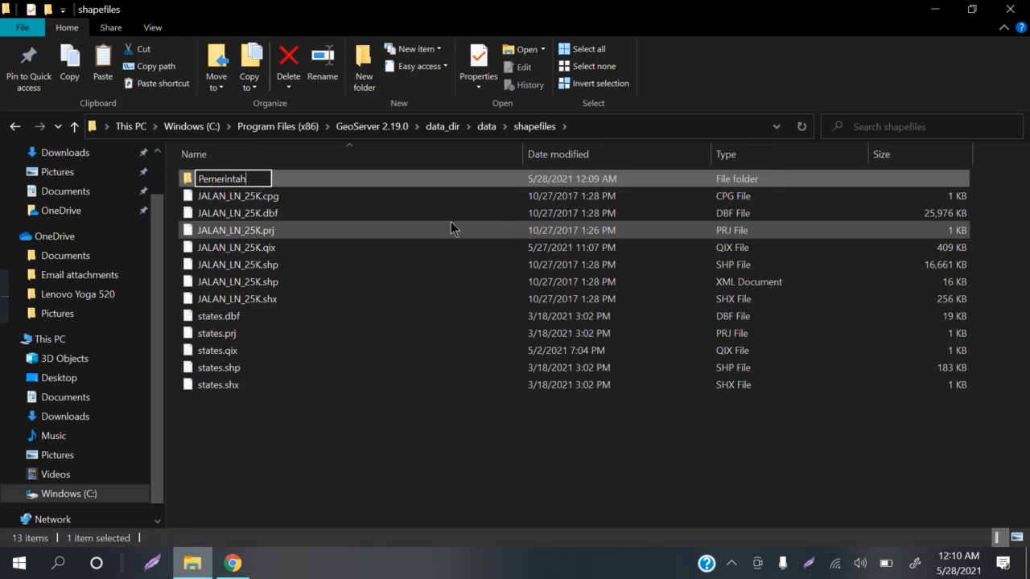
pyautogui.write('an Kab')
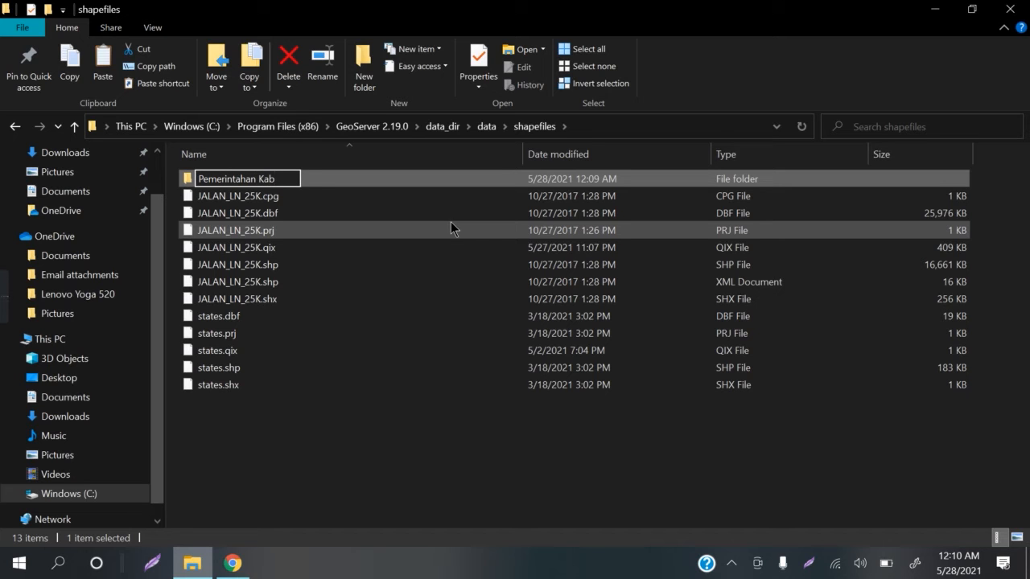
pyautogui.write('. Kupang')
pyautogui.press('Return')
pyautogui.press('Return')
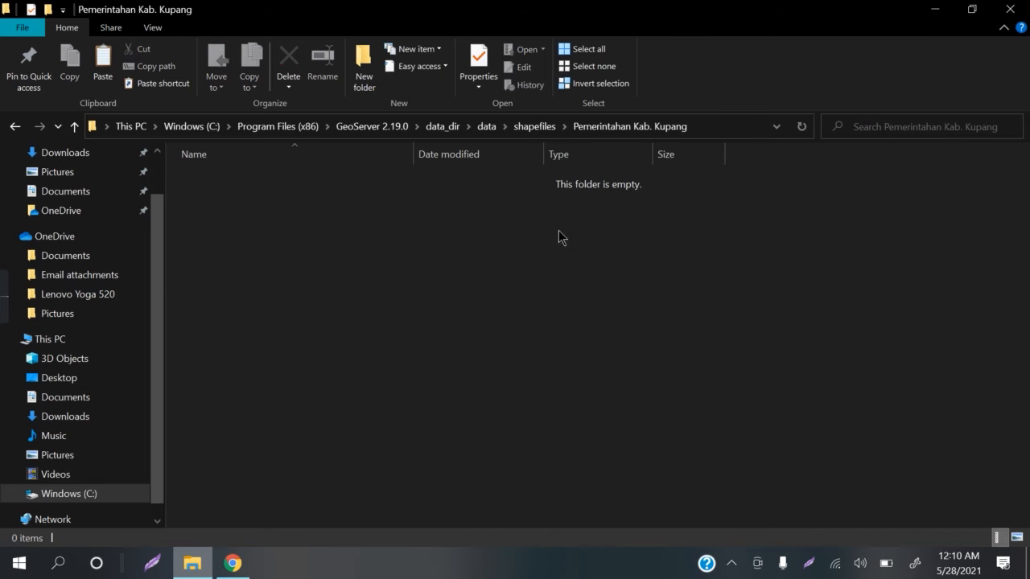
# Step: Paste the copied PEMERINTAHAN_PT_25K shapefile set into the Pemerintahan Kab. Kupang folder and minimize the window
pyautogui.hotkey('ctrl', 'v')
pyautogui.click(503, 341)
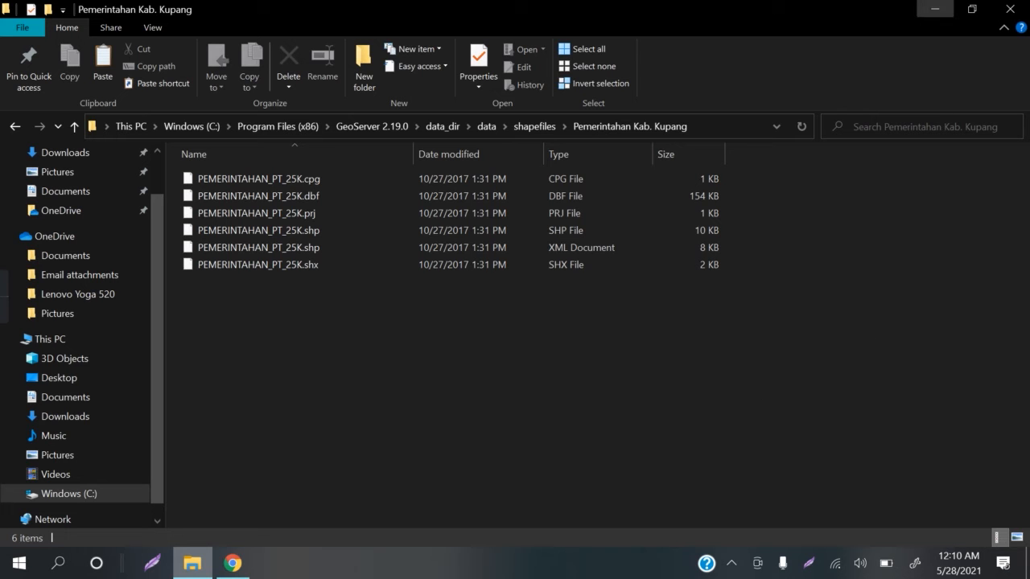
pyautogui.click(934, 9)
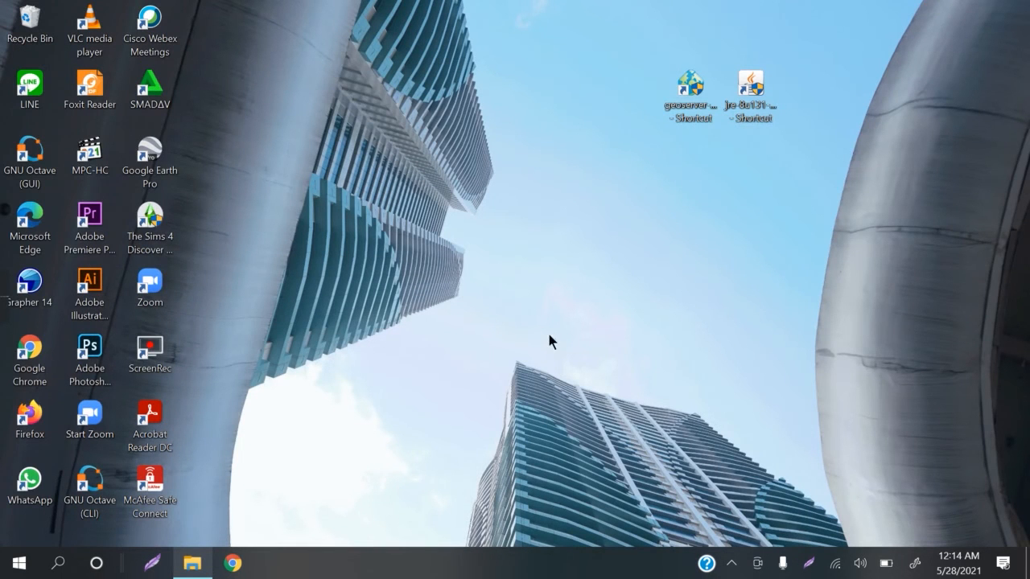
# Step: Find the Start GeoServer app through Windows search and launch it
pyautogui.click(57, 563)
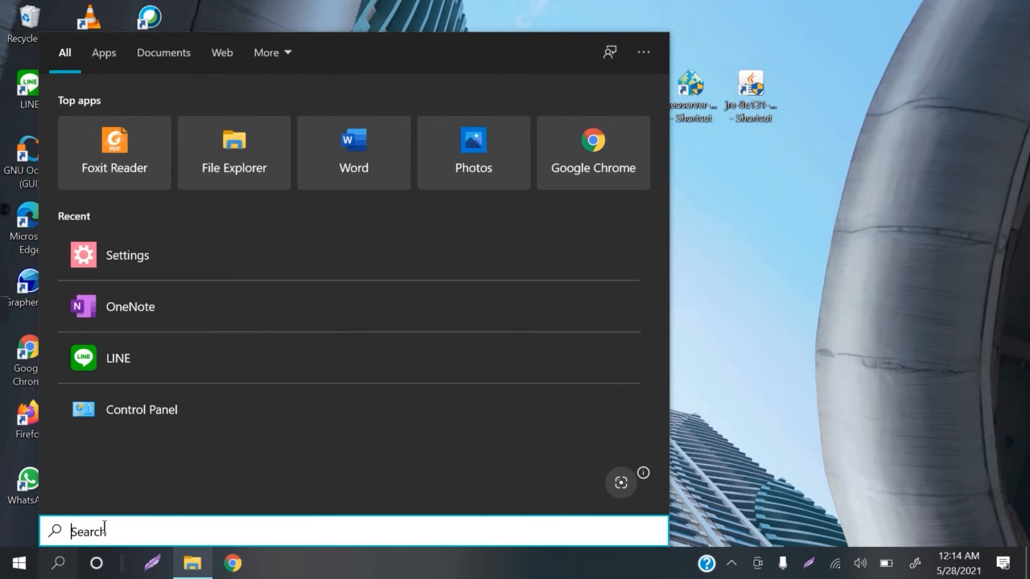
pyautogui.write('start')
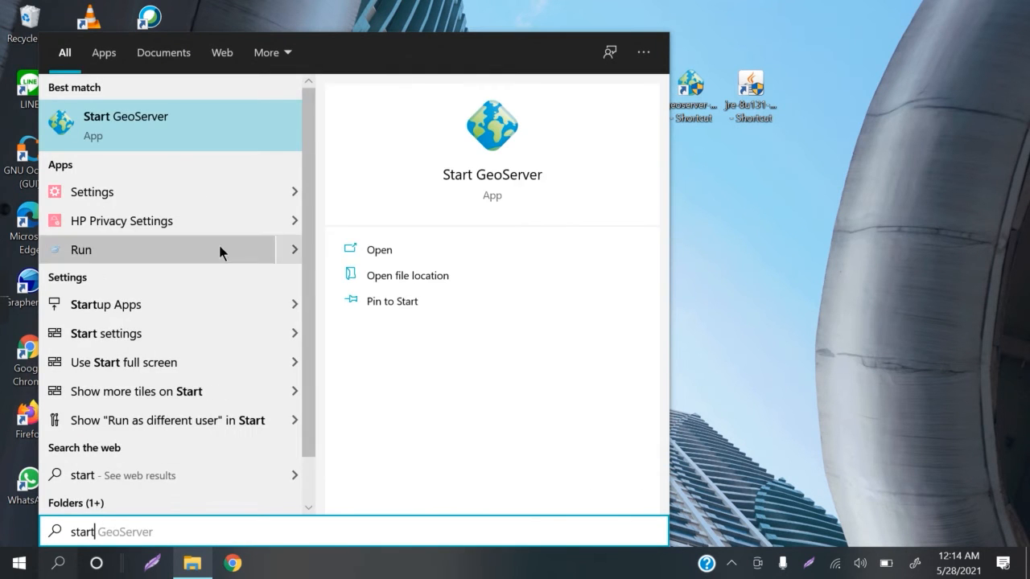
pyautogui.click(180, 119)
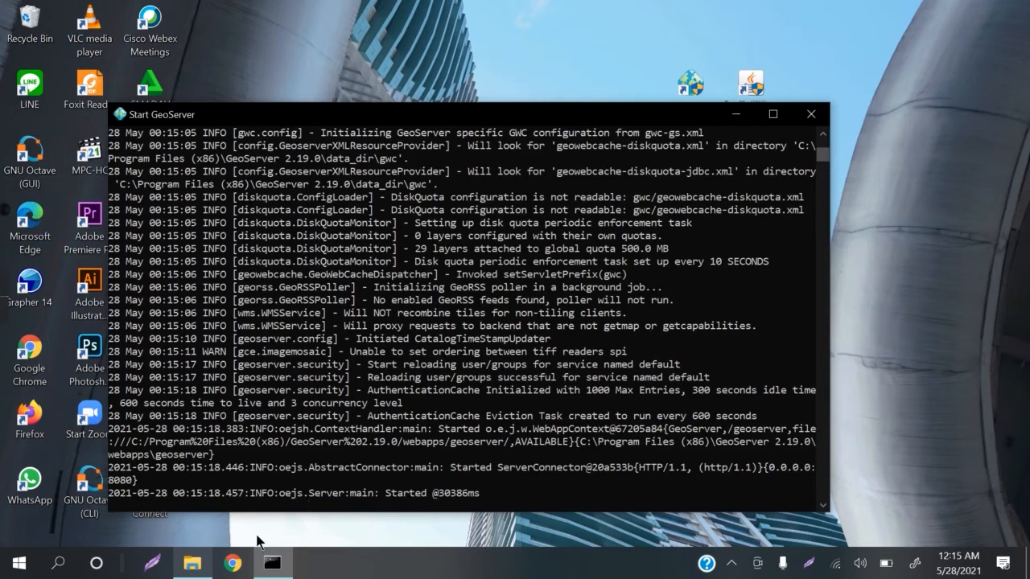
pyautogui.click(19, 354)
pyautogui.doubleClick(19, 354)
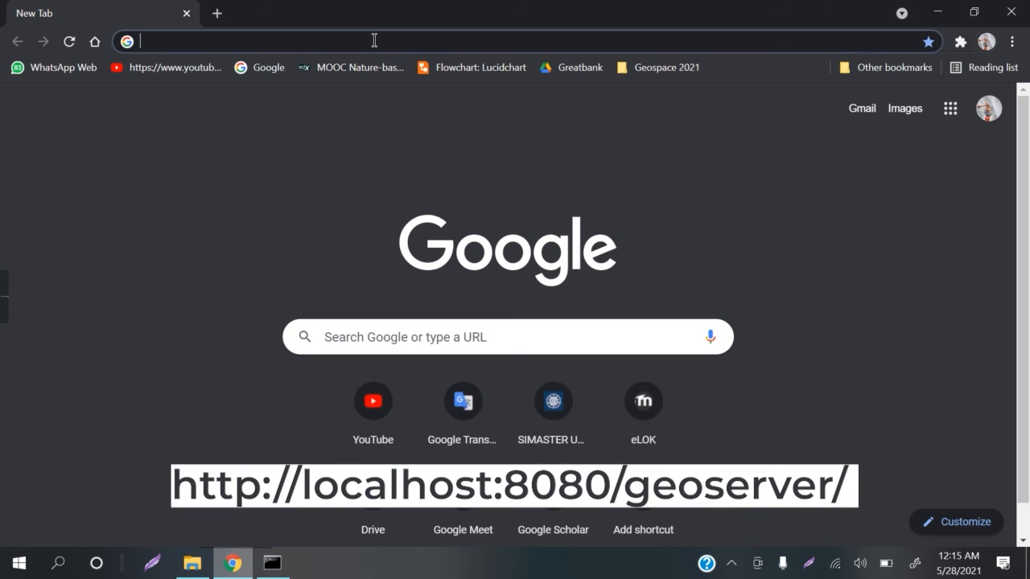
pyautogui.write('http://localhost:8080/geoserver')
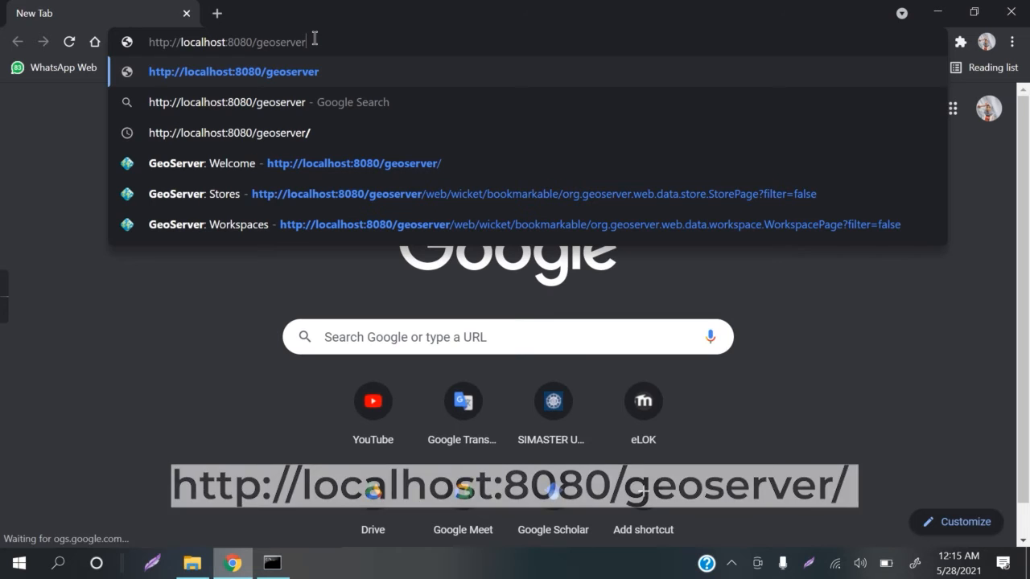
pyautogui.press('Return')
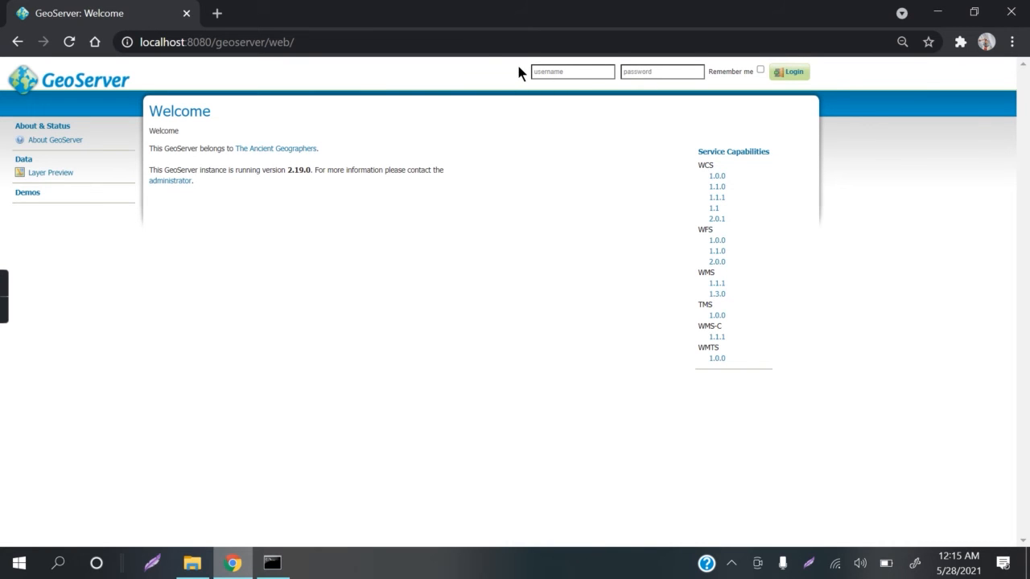
# Step: Log in to GeoServer with the username admin and the account password
pyautogui.click(578, 72)
pyautogui.write('admin')
pyautogui.press('Tab')
pyautogui.write('geoserver')
pyautogui.press('Return')
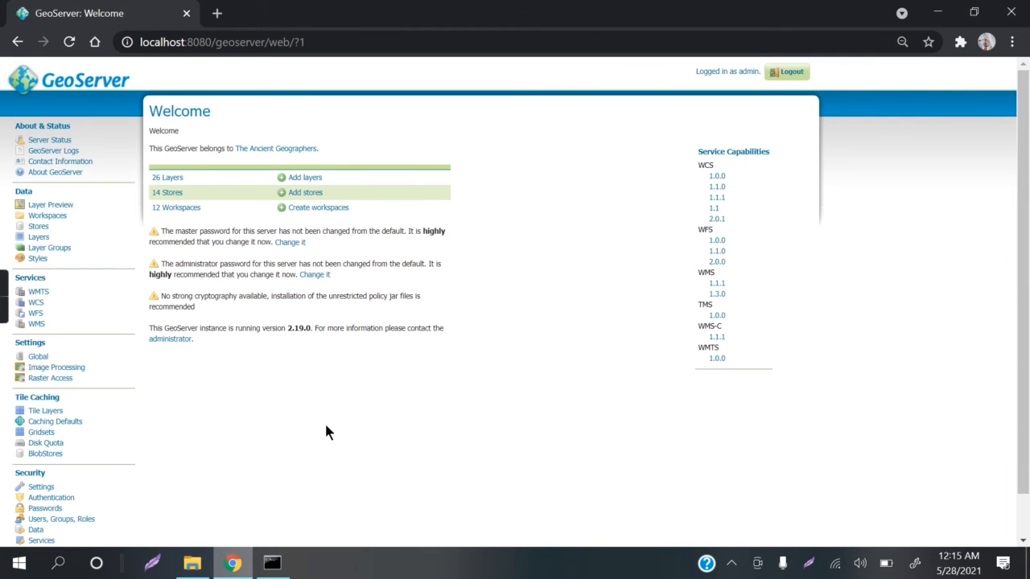
# Step: Start a new GeoServer workspace and name it KabKupang
pyautogui.click(50, 217)
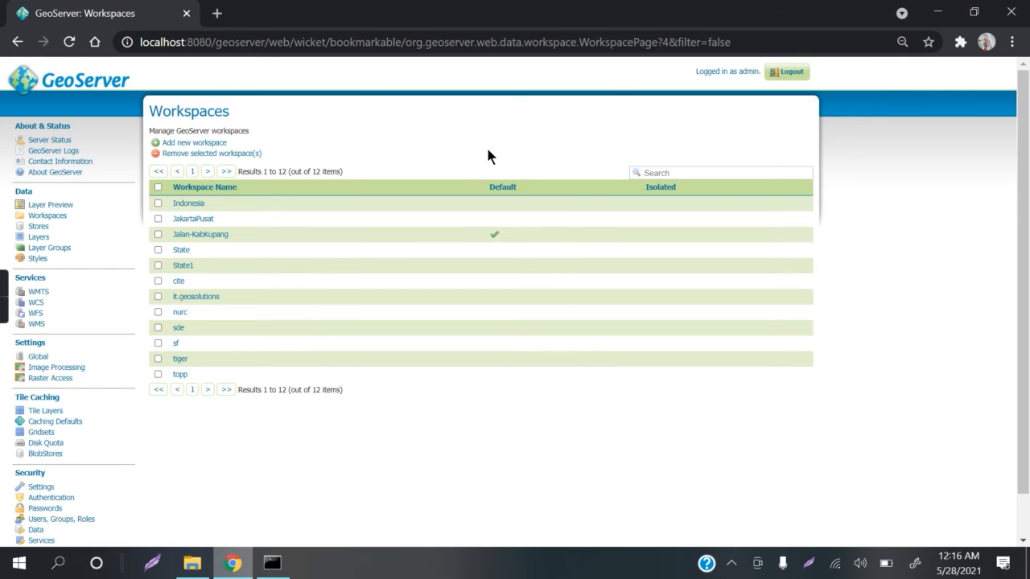
pyautogui.click(214, 142)
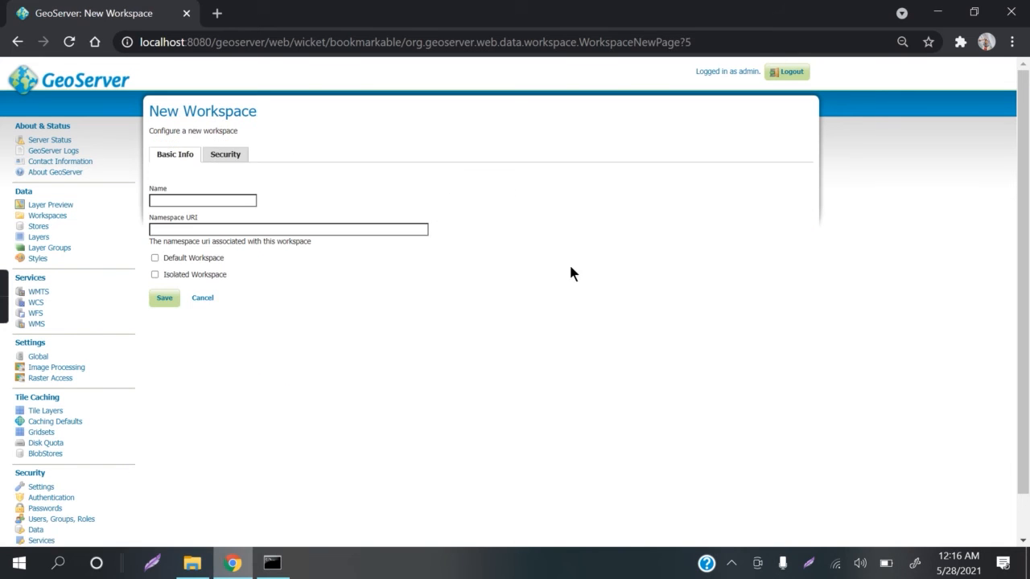
pyautogui.click(241, 196)
pyautogui.write('KabKupang')
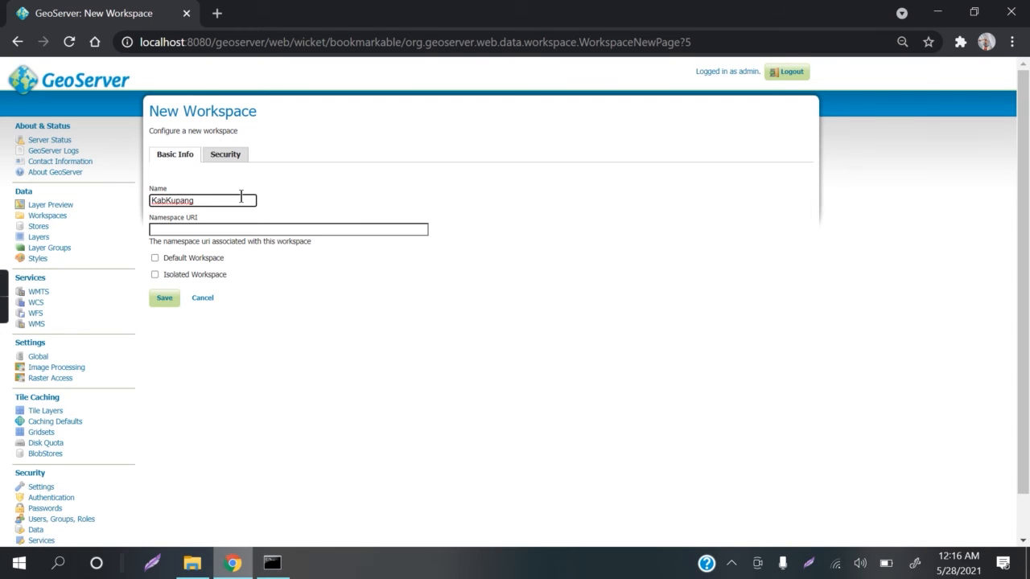
pyautogui.click(210, 229)
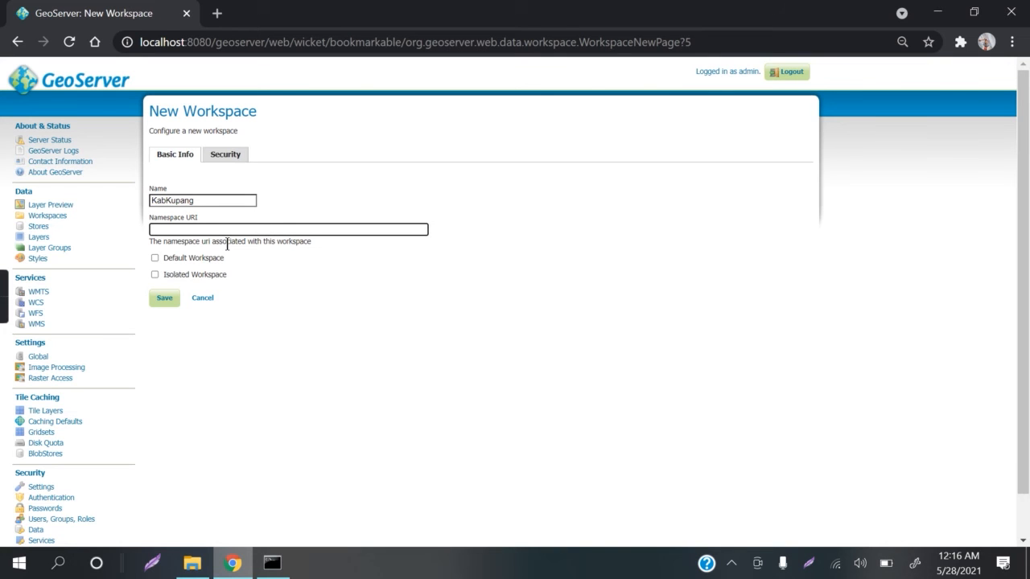
pyautogui.write('http')
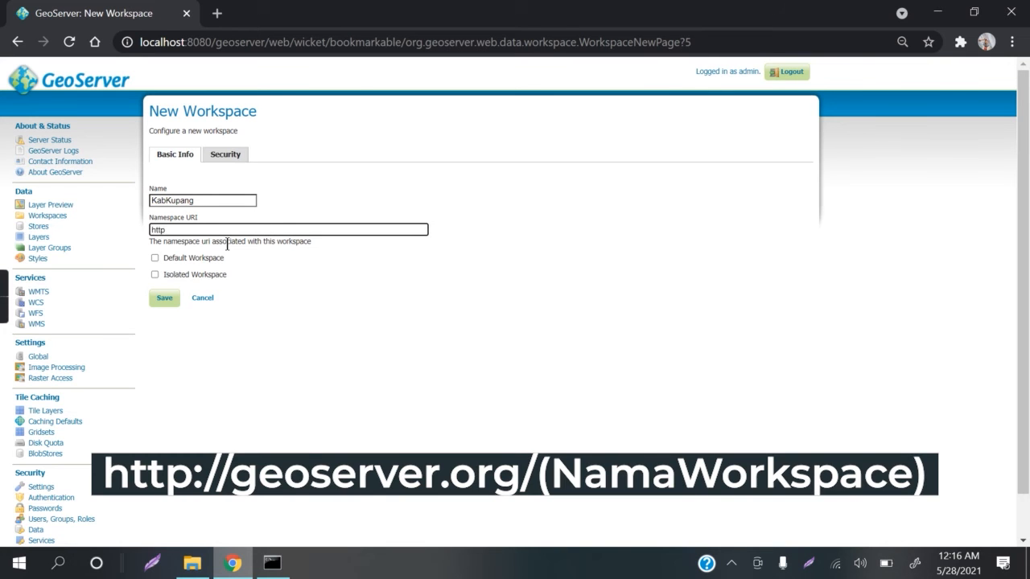
pyautogui.write('://geoserver.org/KabKupang')
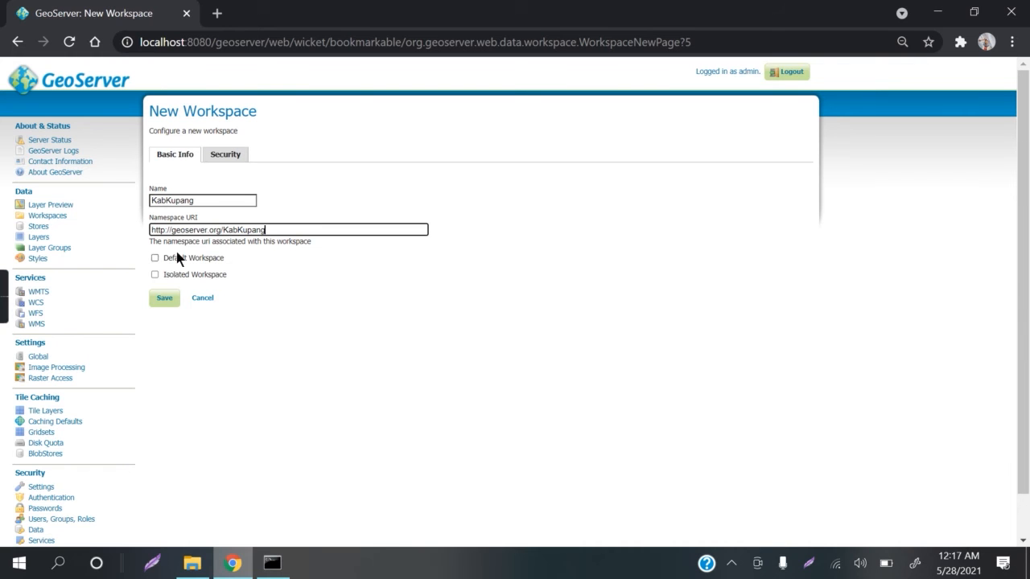
pyautogui.click(205, 258)
pyautogui.click(164, 297)
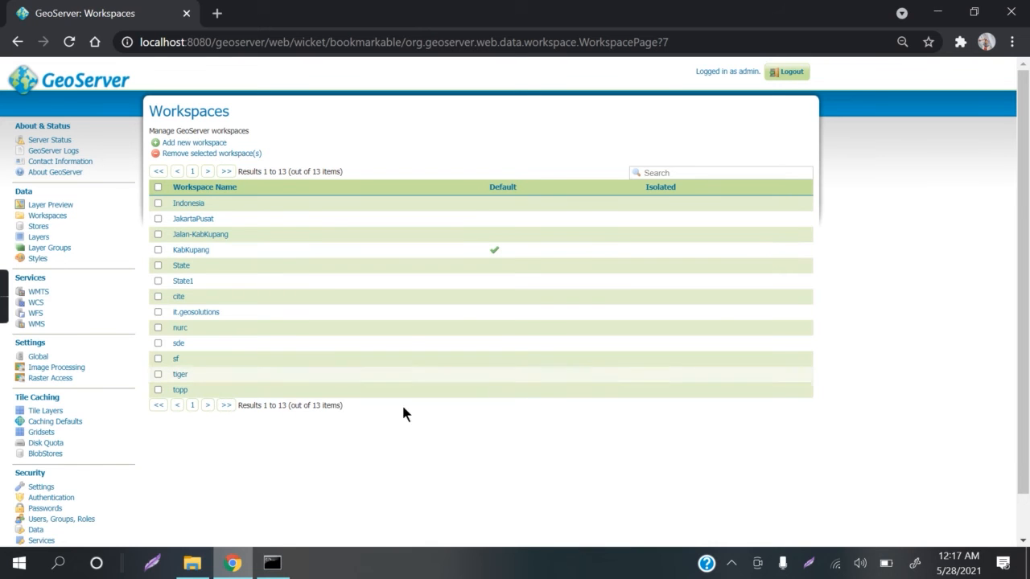
# Step: Start adding a new store that uses the Shapefile vector data source
pyautogui.click(38, 229)
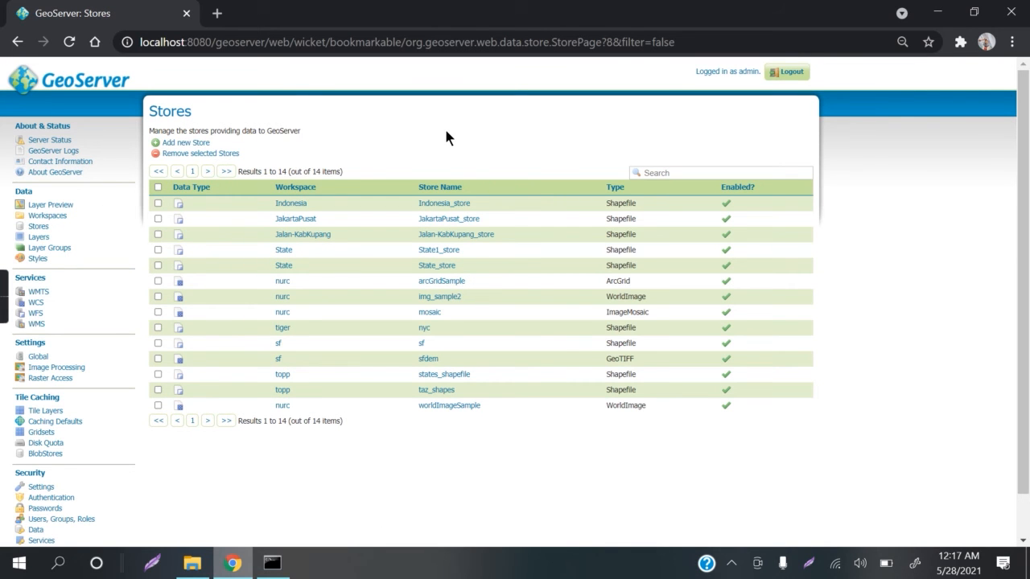
pyautogui.click(204, 145)
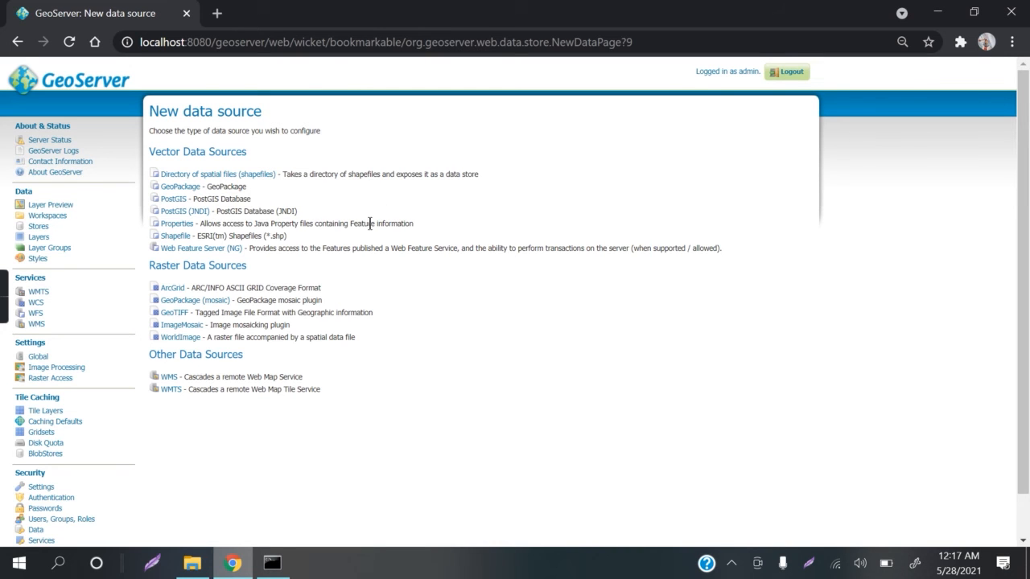
pyautogui.click(176, 236)
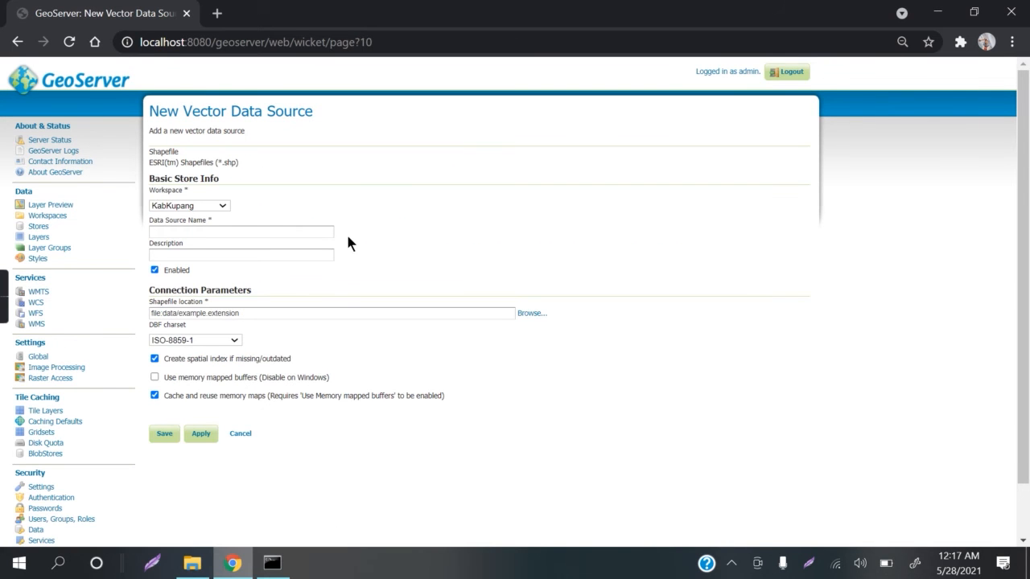
# Step: Assign the new store to the KabKupang workspace and name the data source KabKupang_store
pyautogui.click(221, 207)
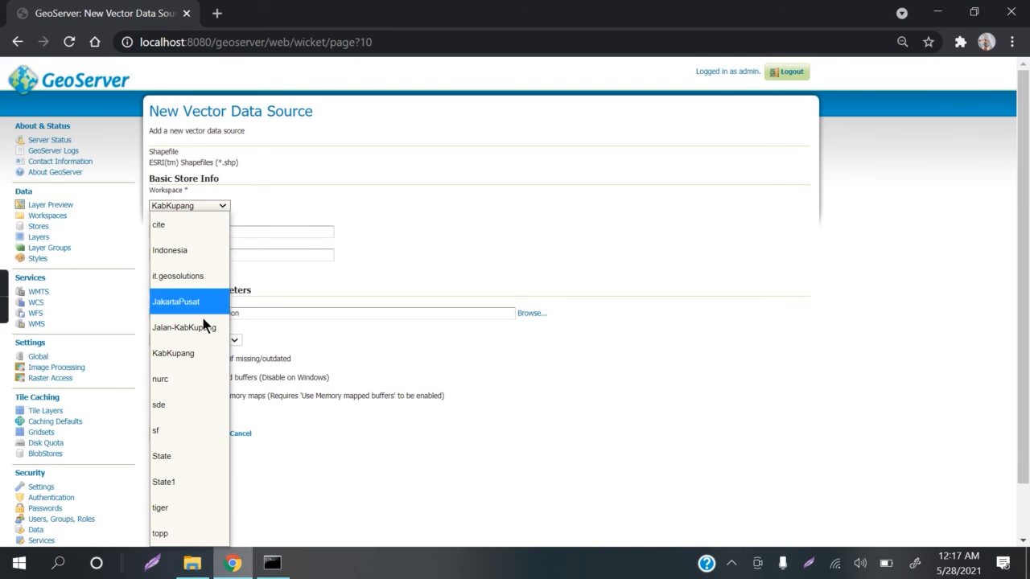
pyautogui.click(193, 356)
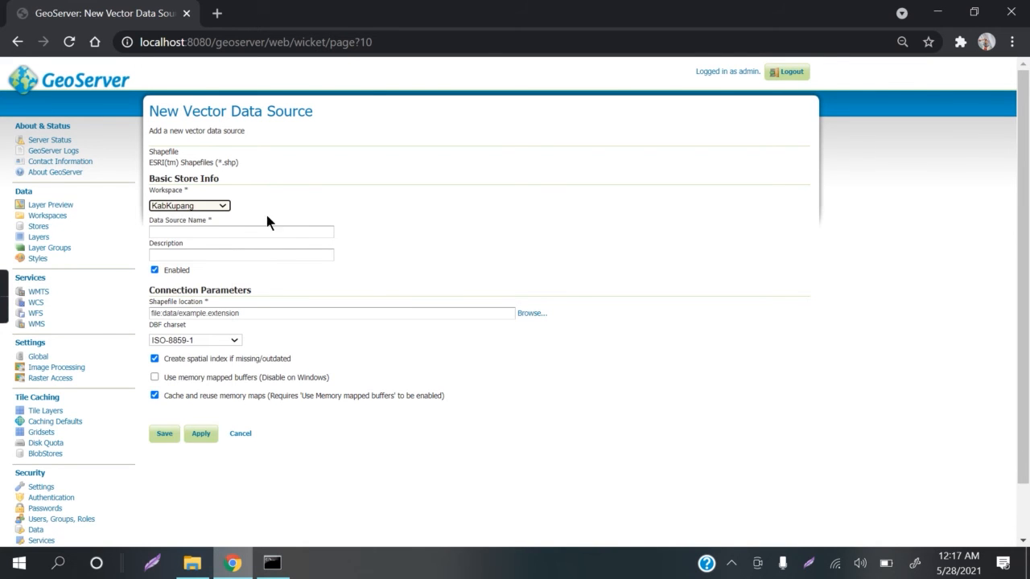
pyautogui.click(215, 232)
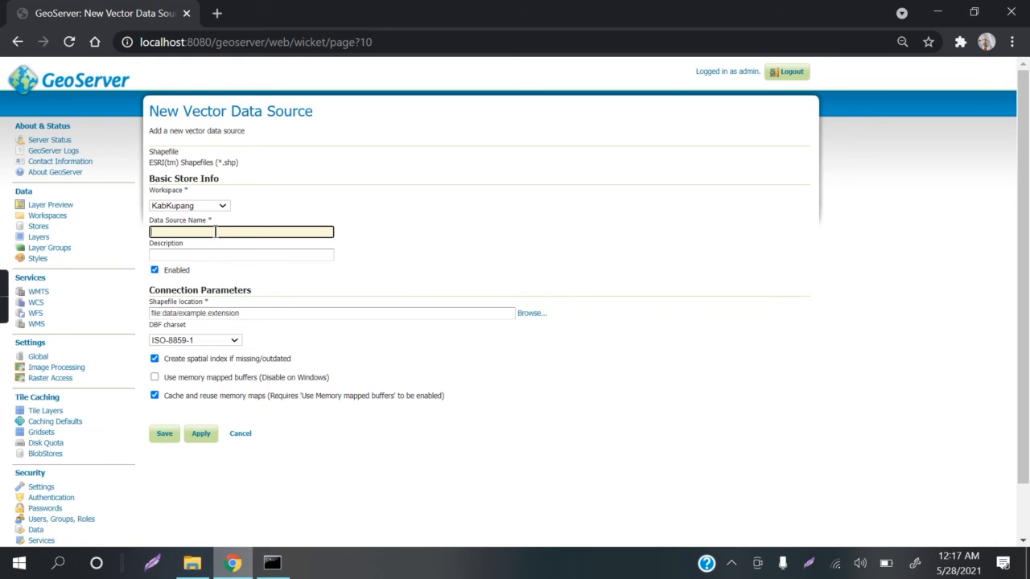
pyautogui.write('Kupang_store')
pyautogui.click(379, 222)
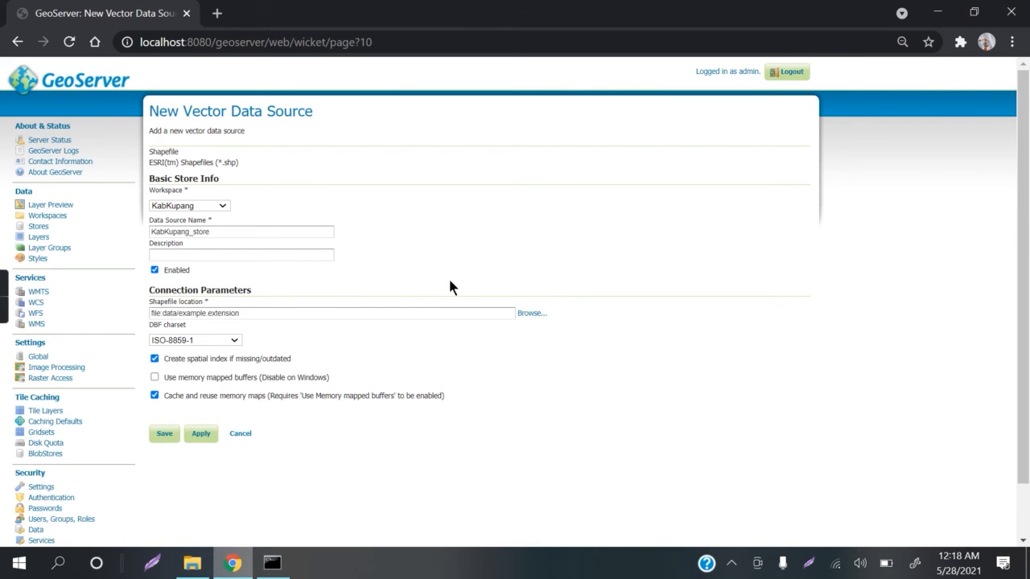
# Step: Set the store's shapefile location to PEMERINTAHAN_PT_25K.shp in data/shapefiles/Pemerintahan Kab. Kupang and save the store
pyautogui.click(531, 313)
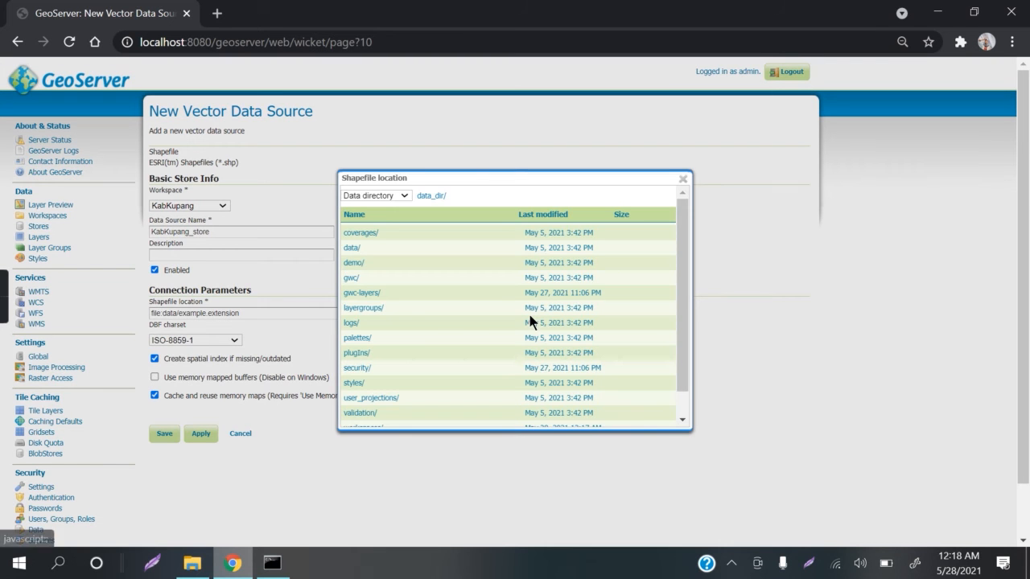
pyautogui.click(353, 249)
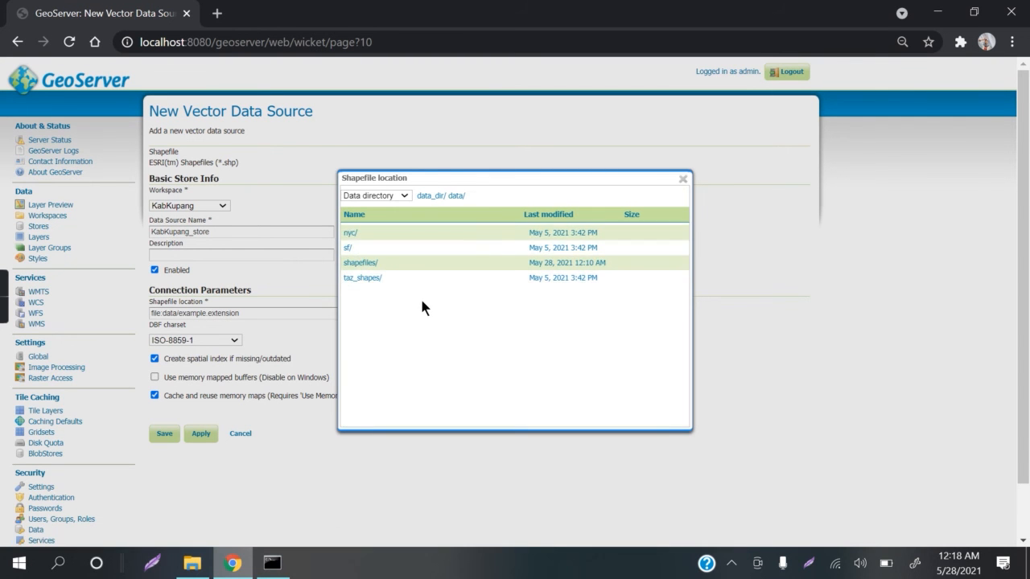
pyautogui.click(366, 264)
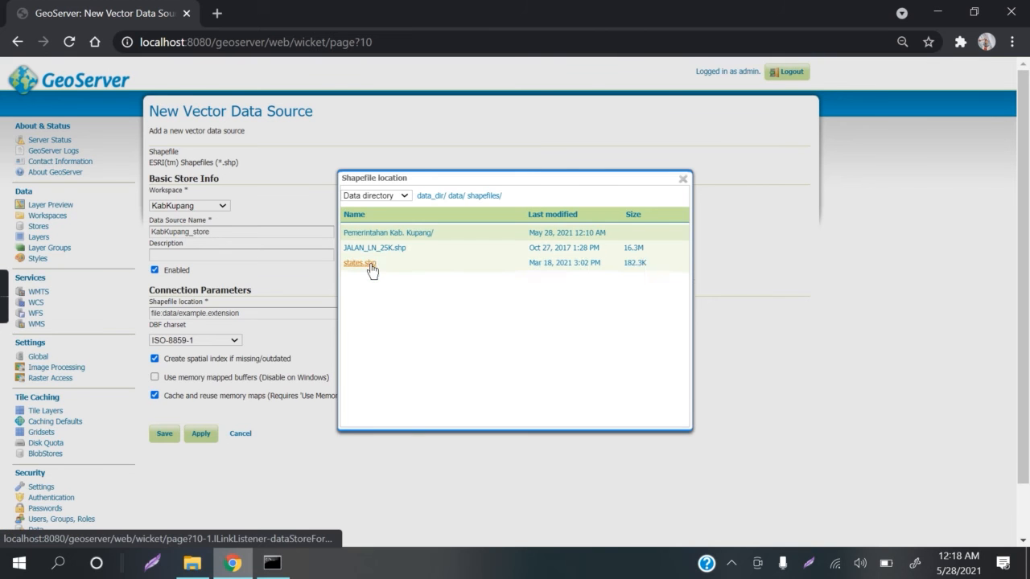
pyautogui.click(404, 234)
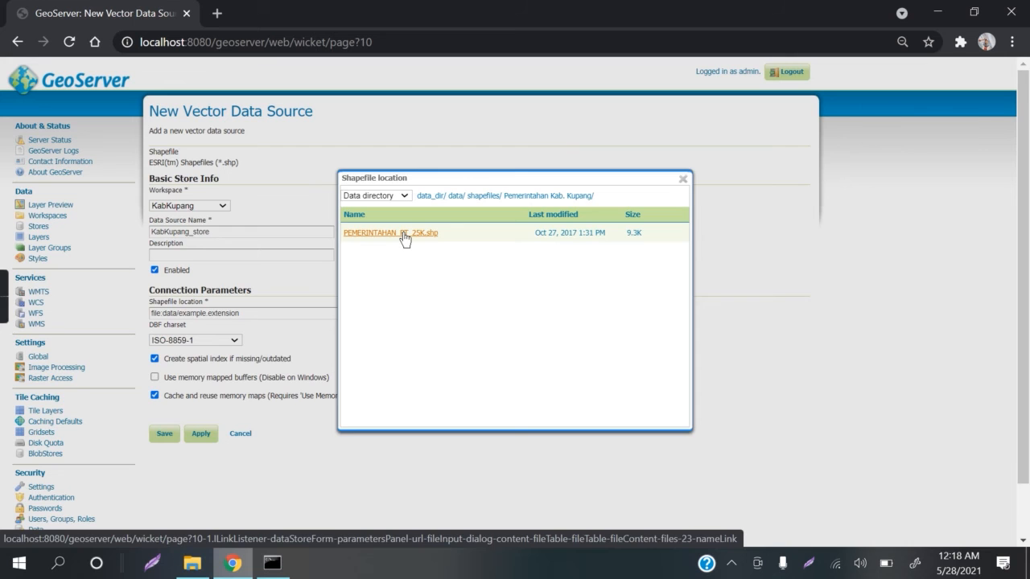
pyautogui.click(402, 233)
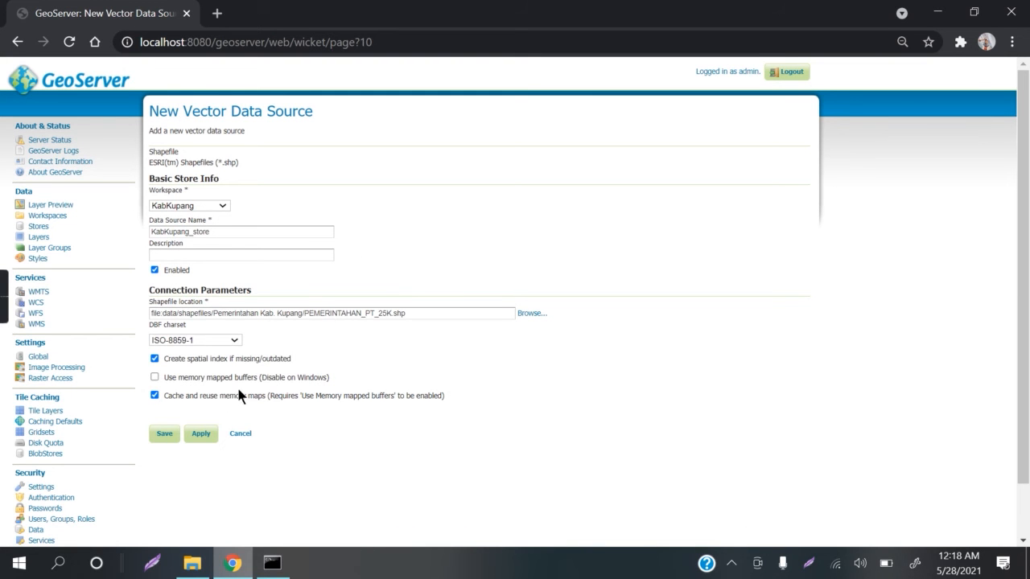
pyautogui.click(163, 437)
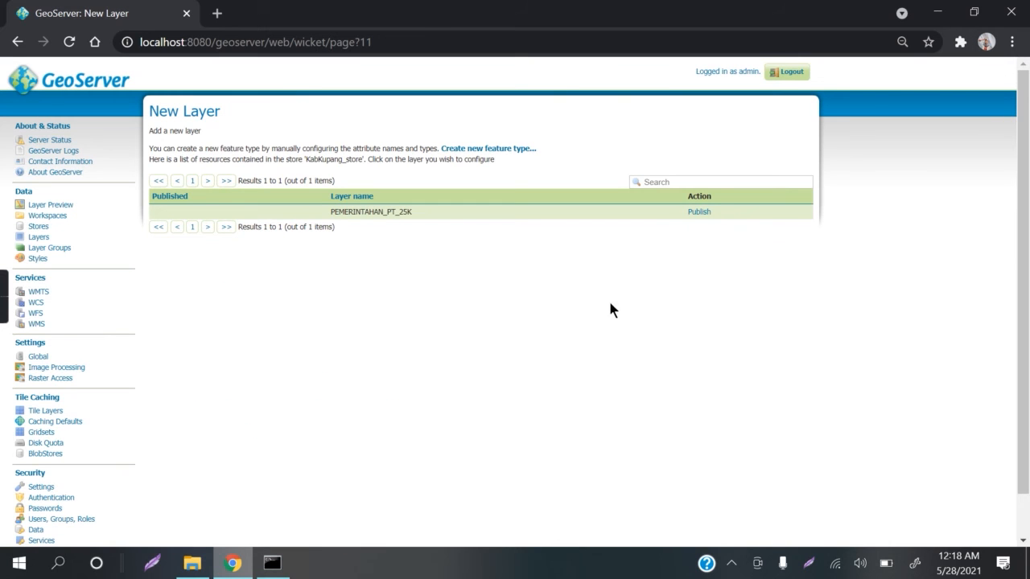
# Step: Add a new layer from KabKupang:KabKupang_store and start publishing its PEMERINTAHAN_PT_25K resource
pyautogui.click(37, 239)
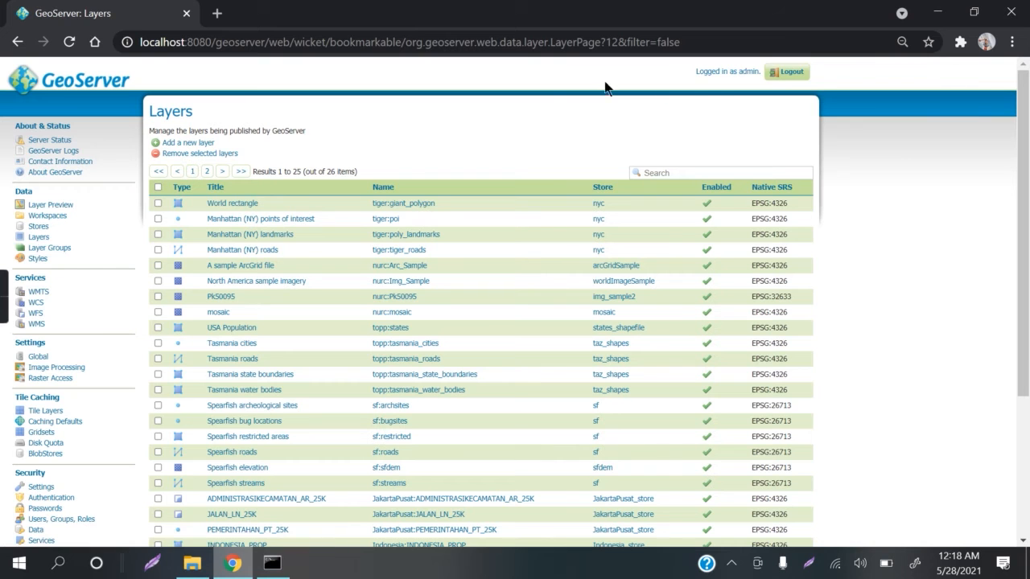
pyautogui.scroll(-2, 926, 193)
pyautogui.scroll(2, 885, 189)
pyautogui.click(206, 146)
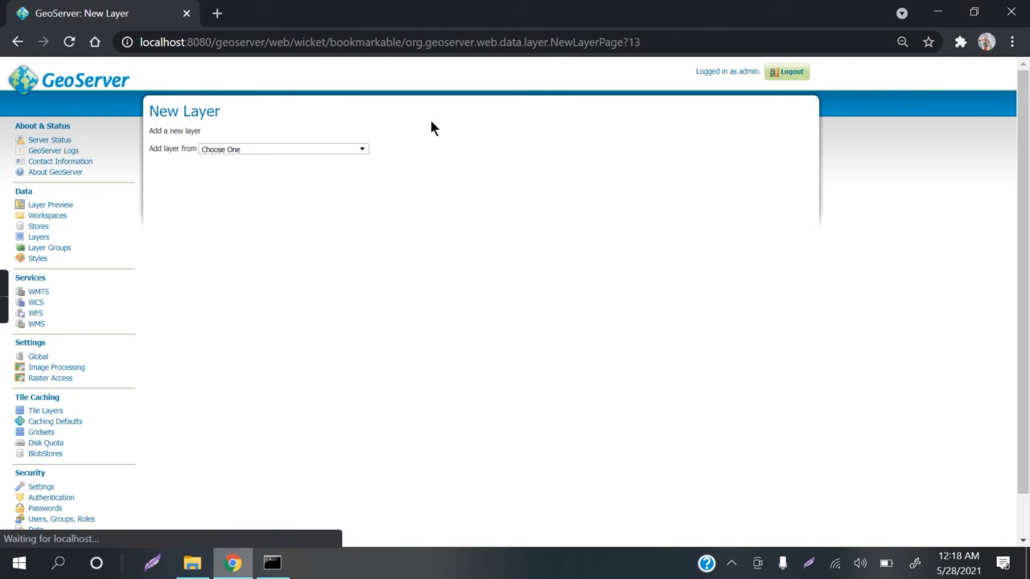
pyautogui.click(363, 151)
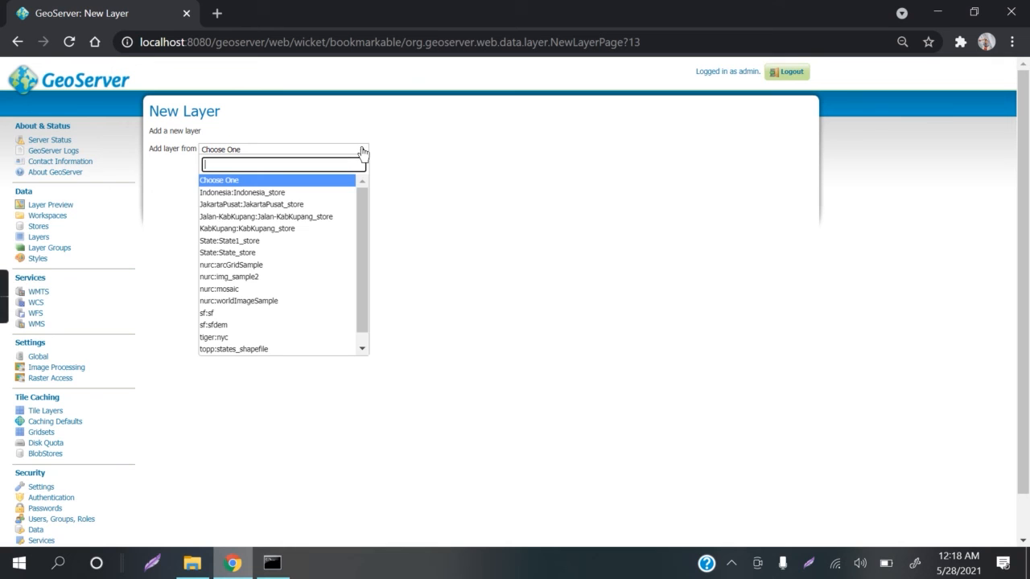
pyautogui.click(300, 230)
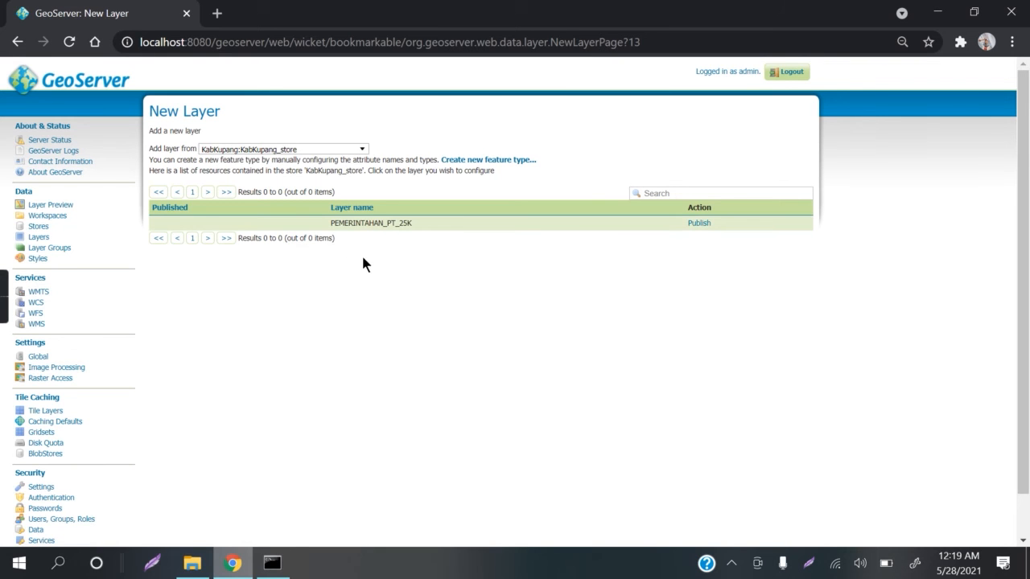
pyautogui.click(698, 223)
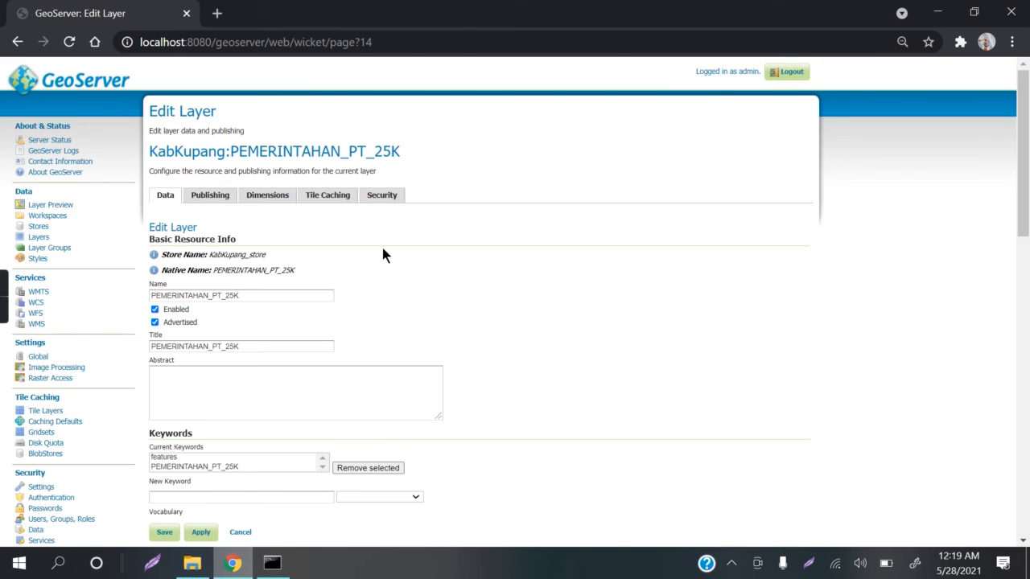
# Step: Compute the layer's native bounding box from data and its lat/lon bounding box from native bounds, and save the layer
pyautogui.scroll(-3, 383, 254)
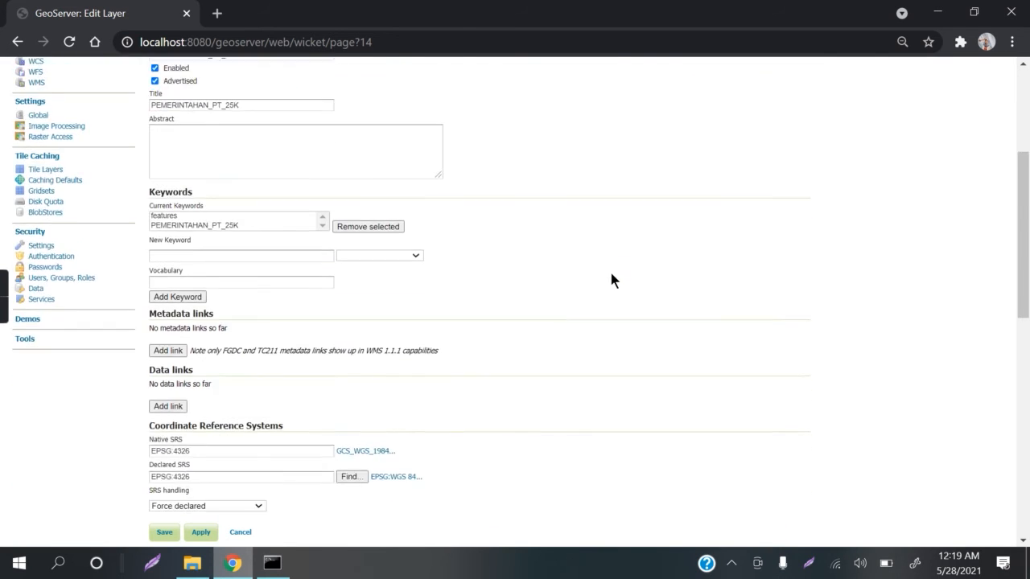
pyautogui.scroll(-2, 611, 274)
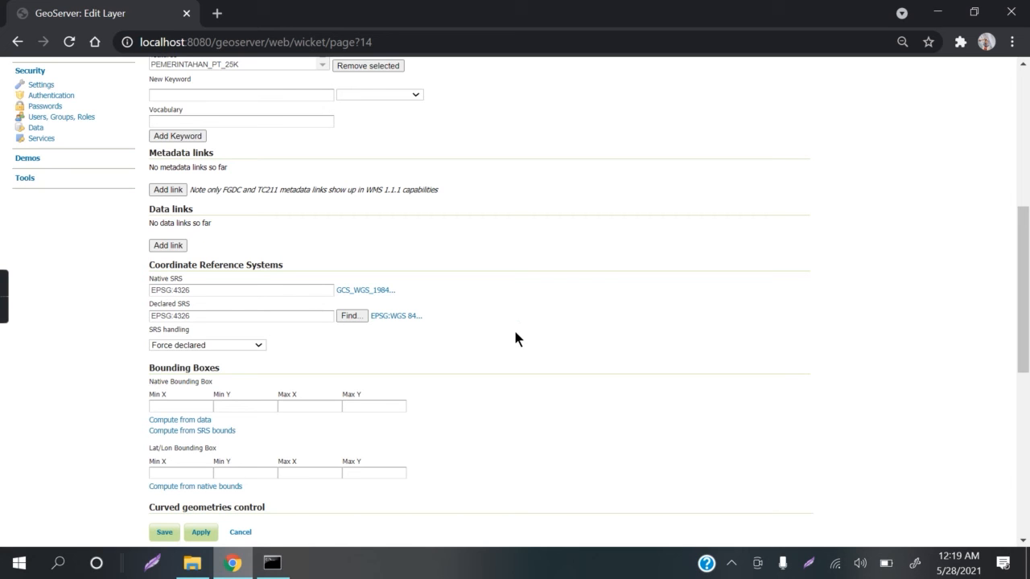
pyautogui.scroll(-1, 516, 338)
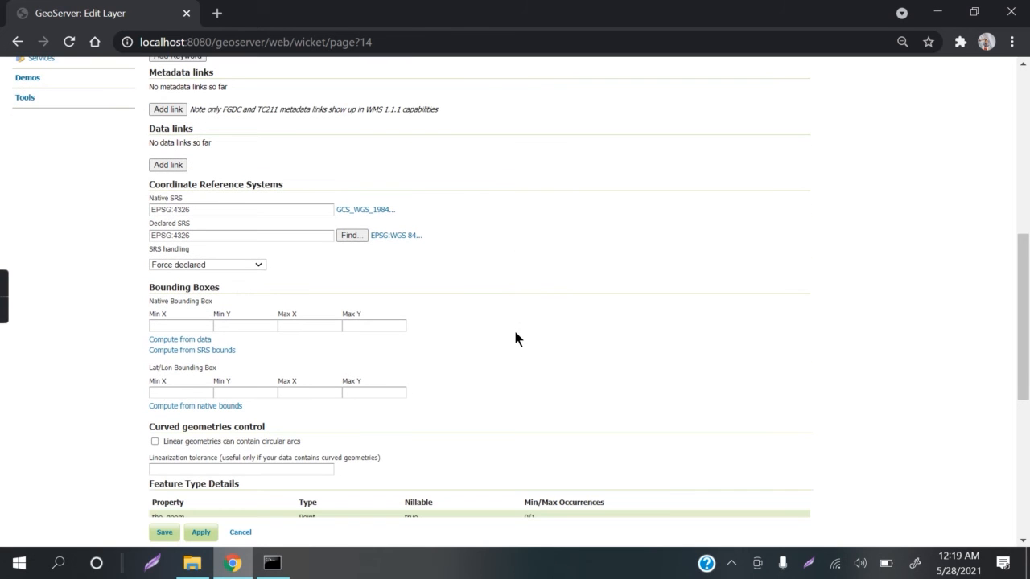
pyautogui.click(184, 342)
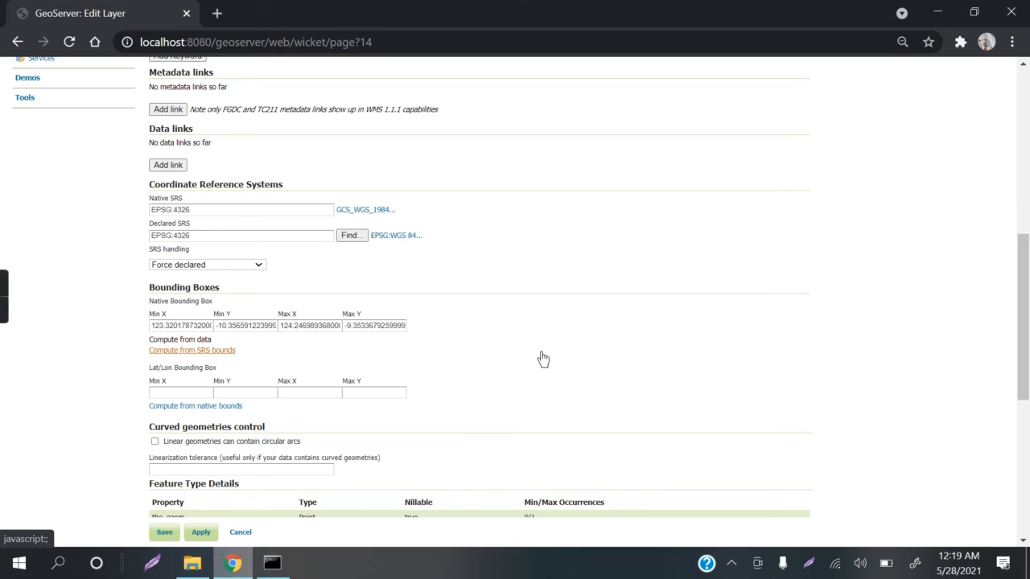
pyautogui.click(225, 407)
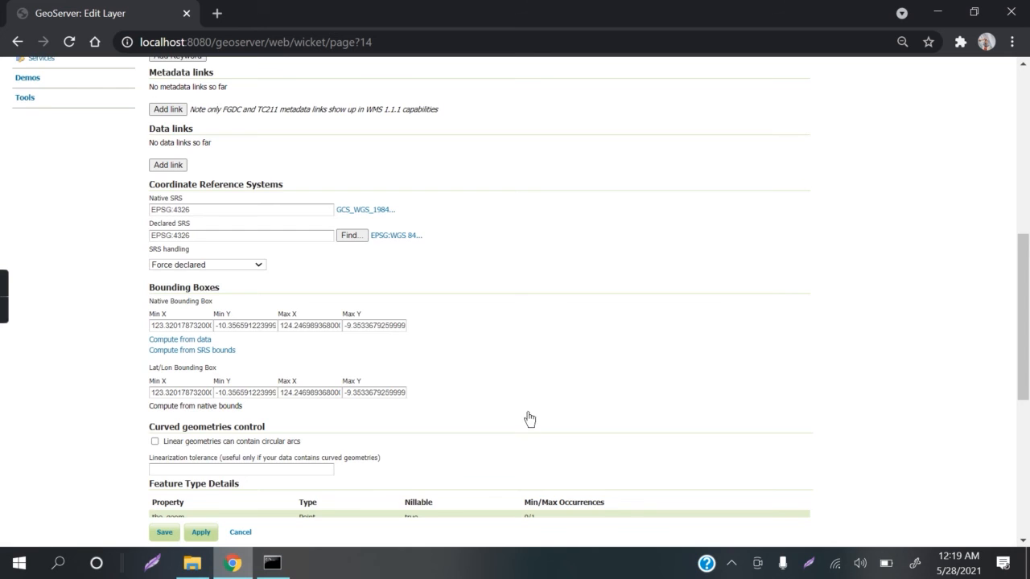
pyautogui.scroll(-1, 527, 412)
pyautogui.scroll(-3, 511, 336)
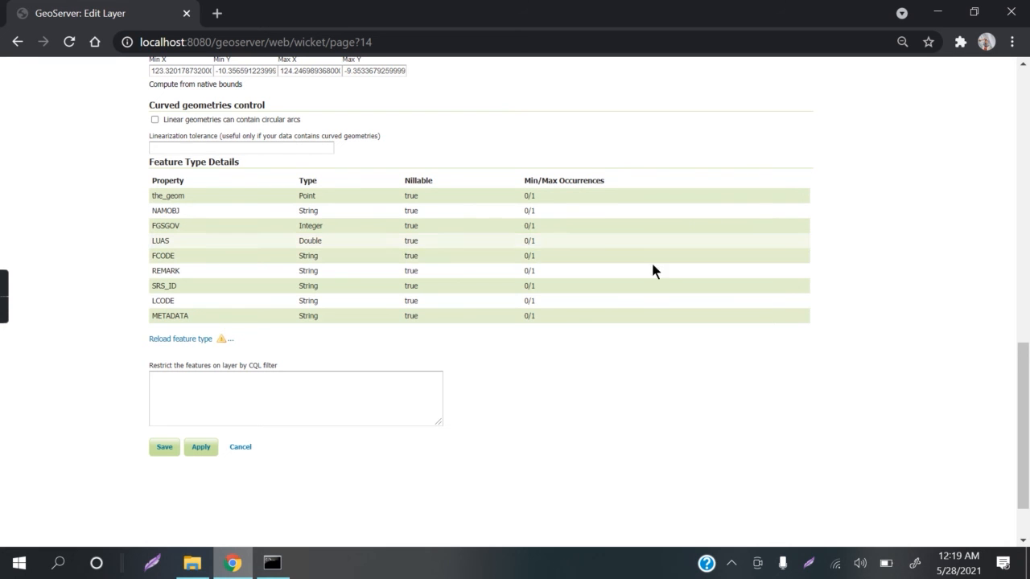
pyautogui.click(161, 447)
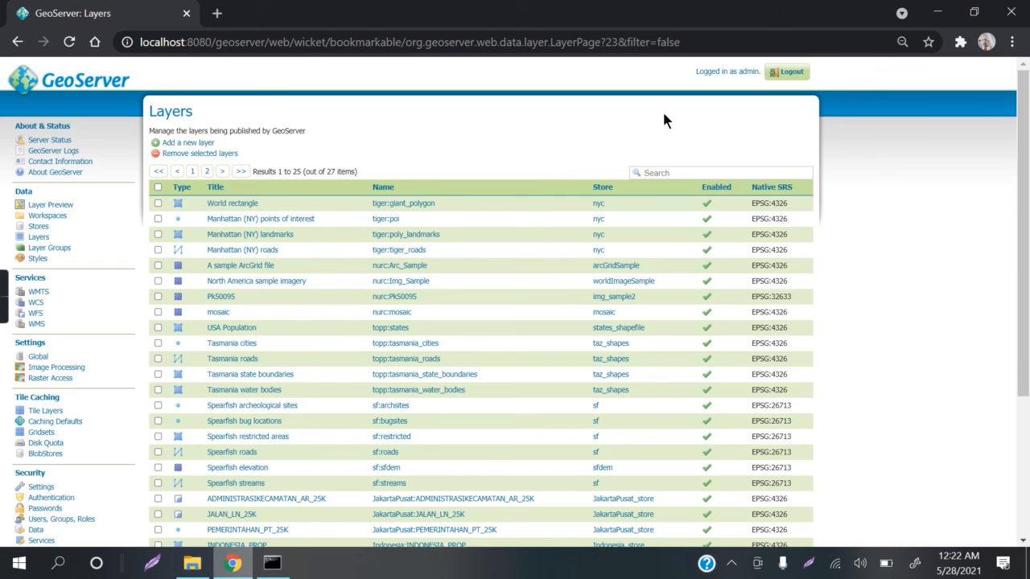
# Step: Look for the KabKupang:PEMERINTAHAN_PT_25K layer on the second page of both the Layers list and the Layer Preview list
pyautogui.scroll(-3, 932, 237)
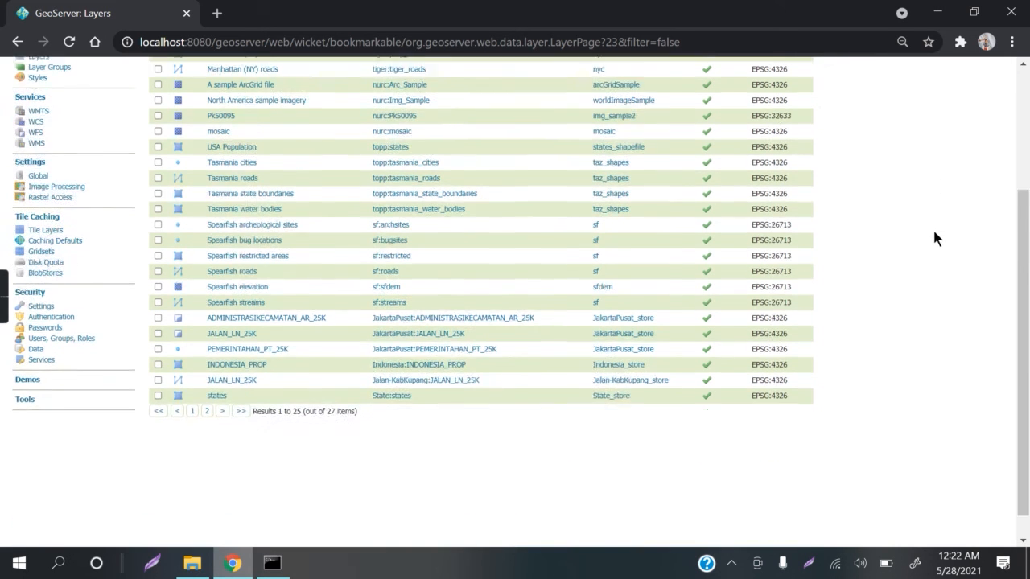
pyautogui.click(205, 384)
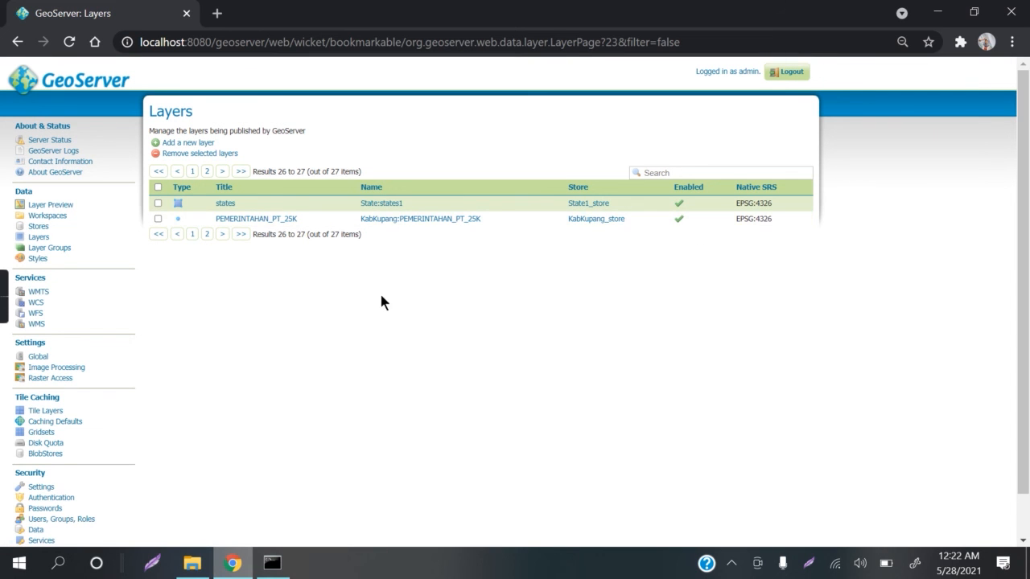
pyautogui.click(71, 209)
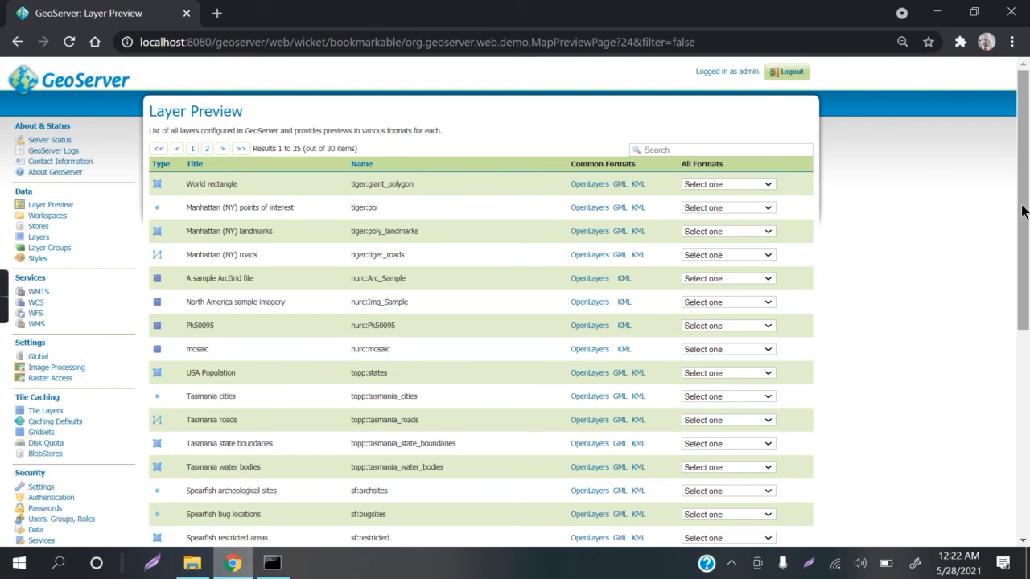
pyautogui.moveTo(1023, 213); pyautogui.dragTo(1025, 370)
pyautogui.click(207, 466)
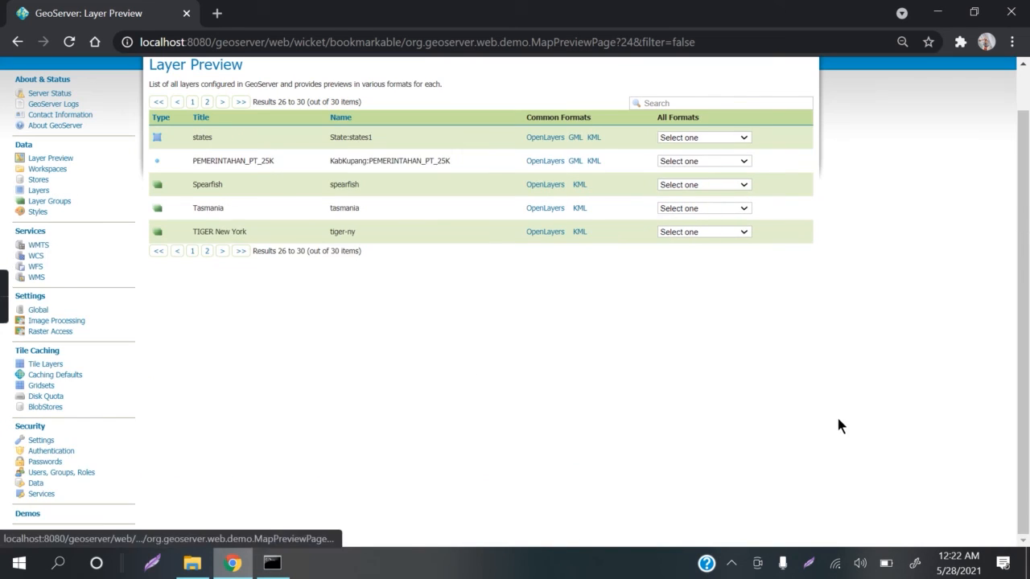
pyautogui.scroll(1, 879, 230)
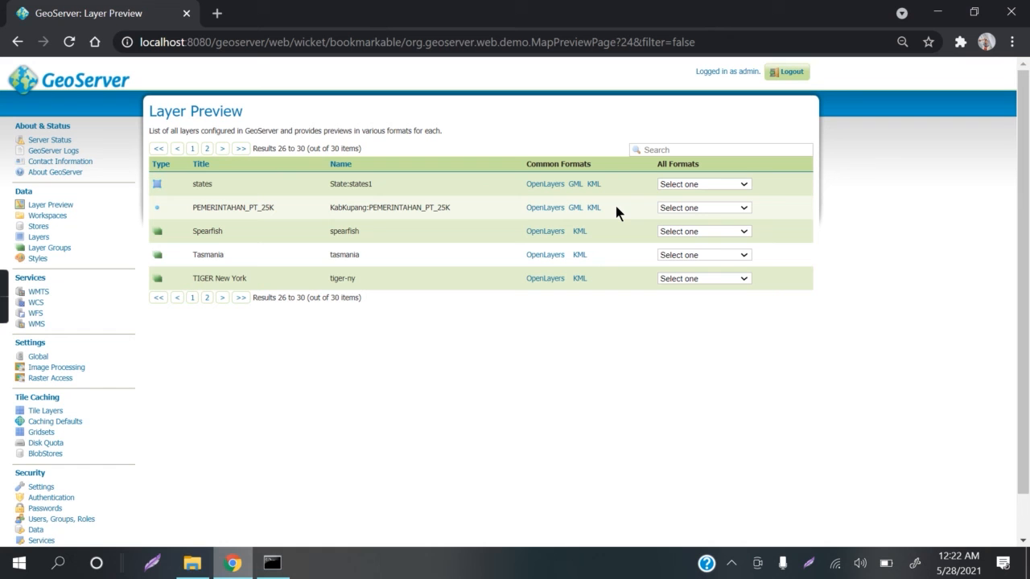
# Step: Open the OpenLayers preview of KabKupang:PEMERINTAHAN_PT_25K and query the attributes of several point clusters on the map
pyautogui.click(547, 210)
pyautogui.scroll(-1, 263, 375)
pyautogui.scroll(1, 264, 375)
pyautogui.click(272, 363)
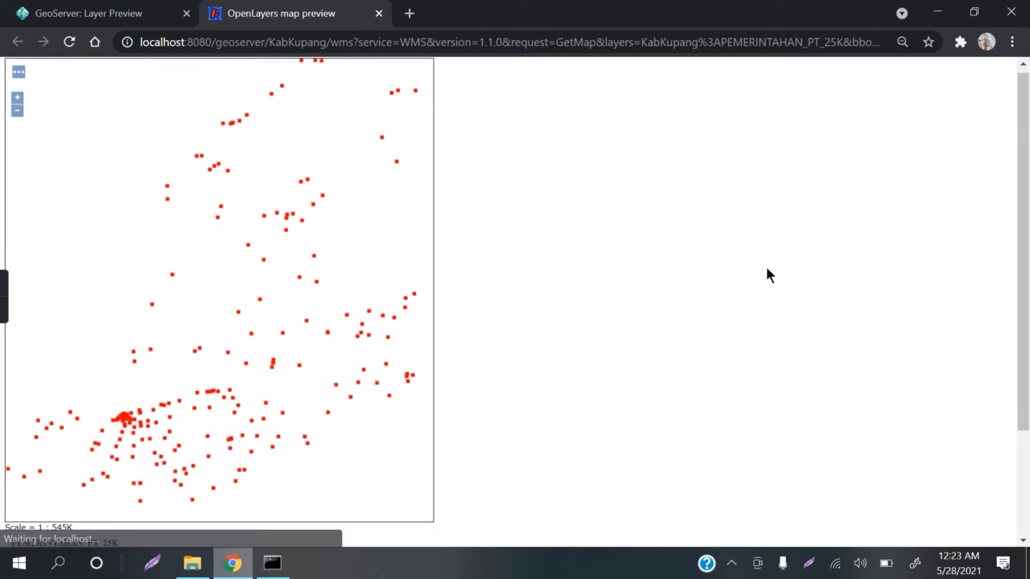
pyautogui.scroll(-2, 765, 274)
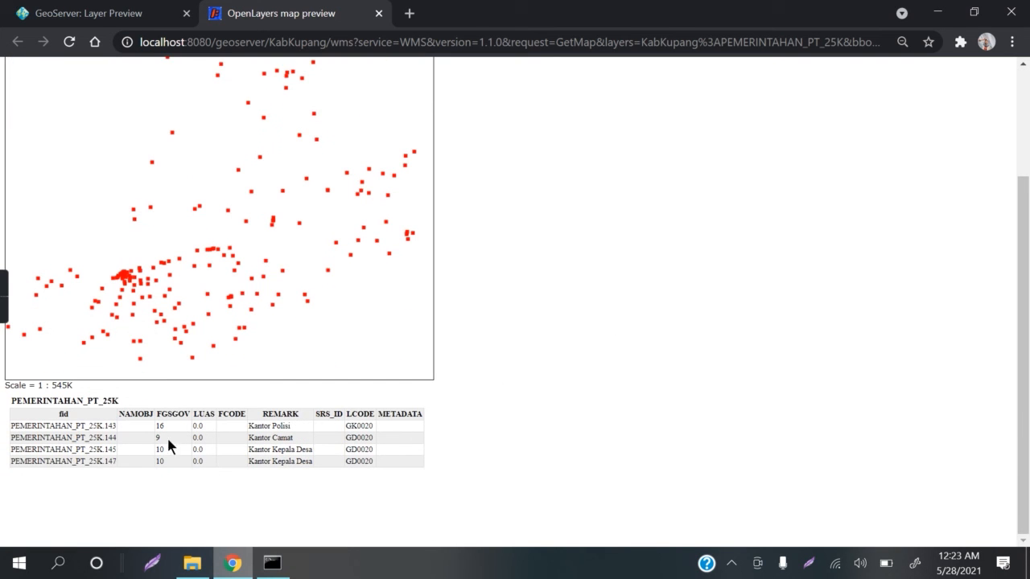
pyautogui.click(210, 253)
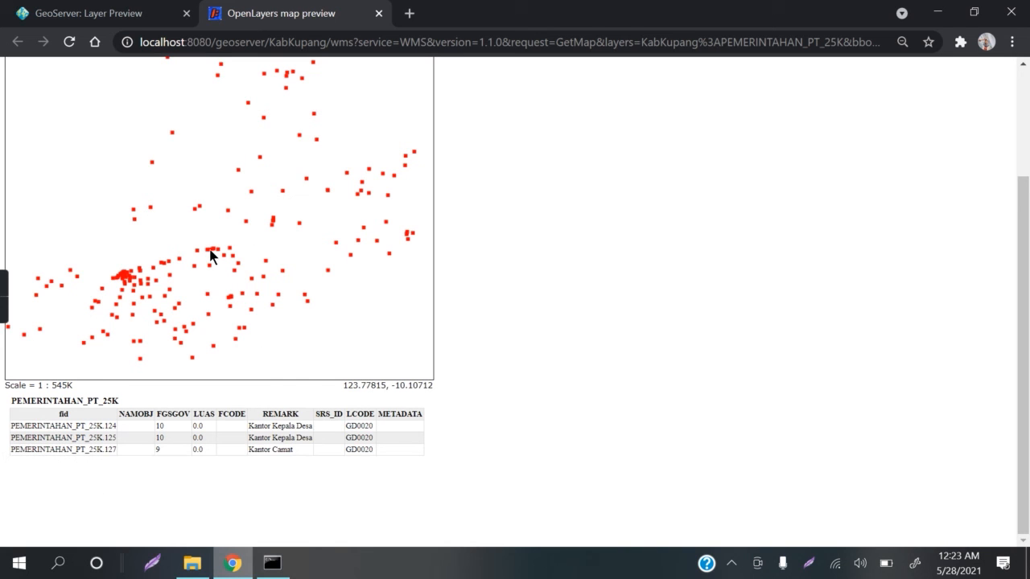
pyautogui.click(126, 278)
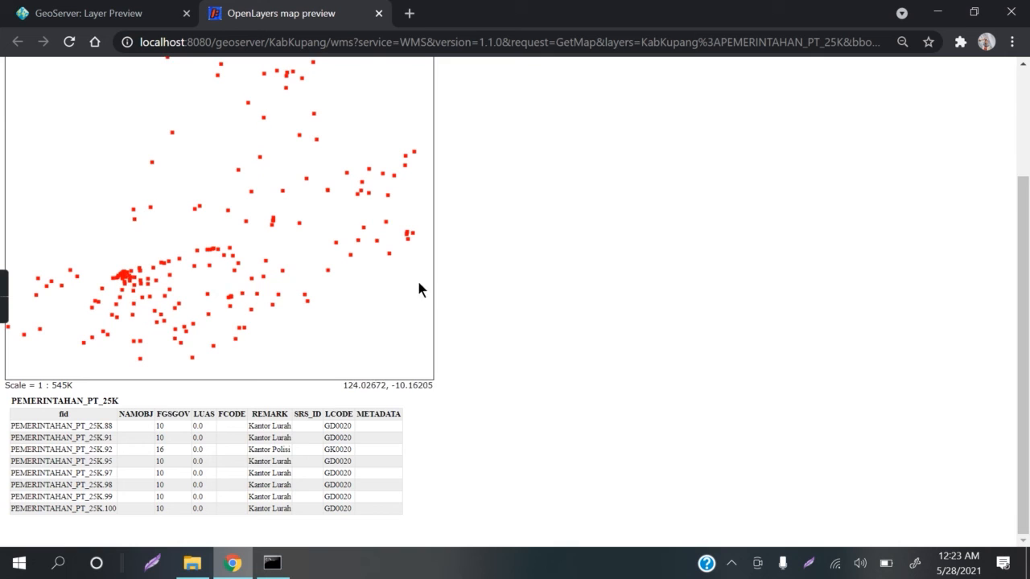
pyautogui.scroll(2, 579, 306)
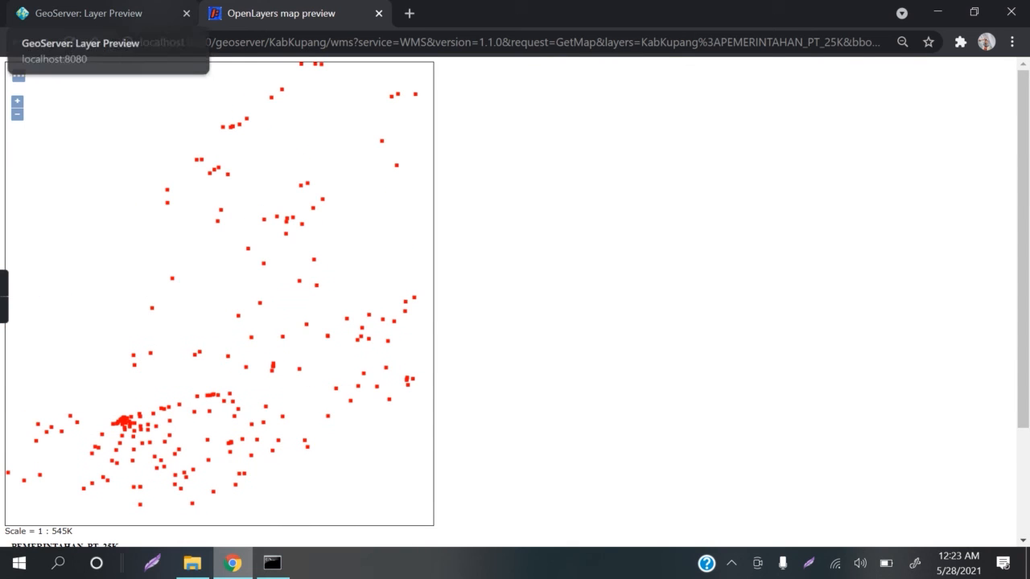
# Step: Open the GML output of KabKupang:PEMERINTAHAN_PT_25K from the layer previews and examine its feature members
pyautogui.click(89, 13)
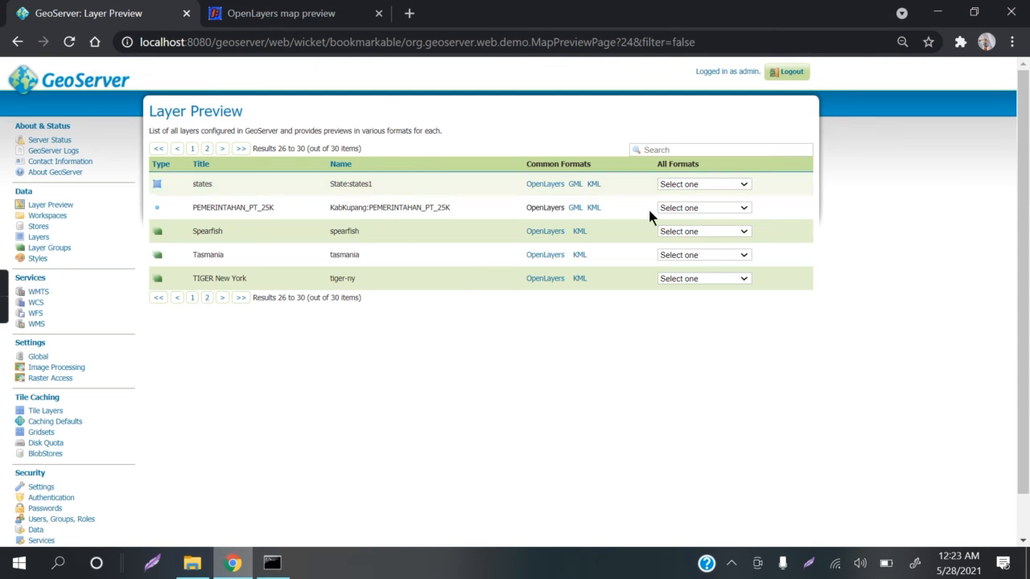
pyautogui.click(576, 210)
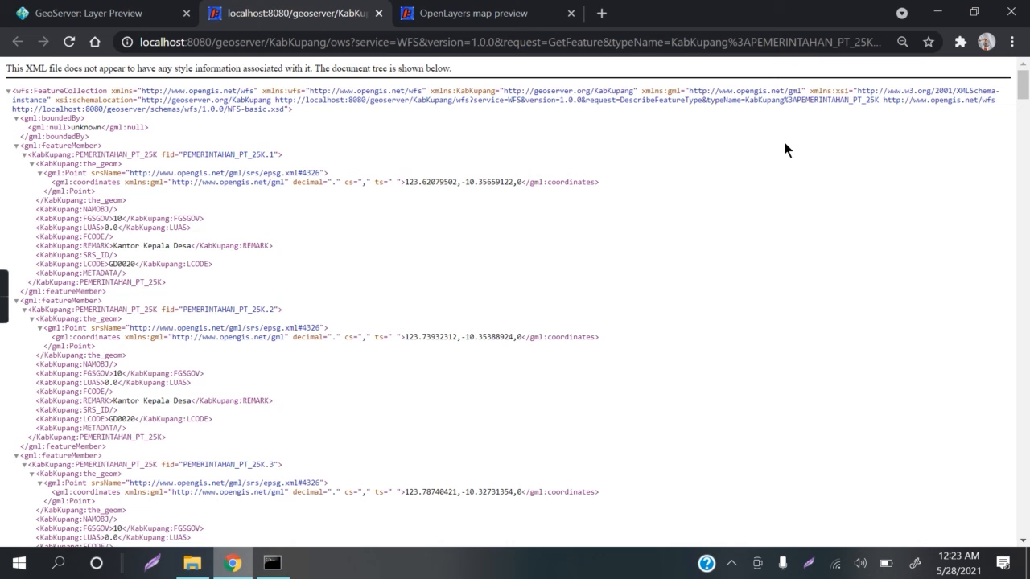
pyautogui.scroll(-3, 784, 145)
pyautogui.scroll(-6, 787, 141)
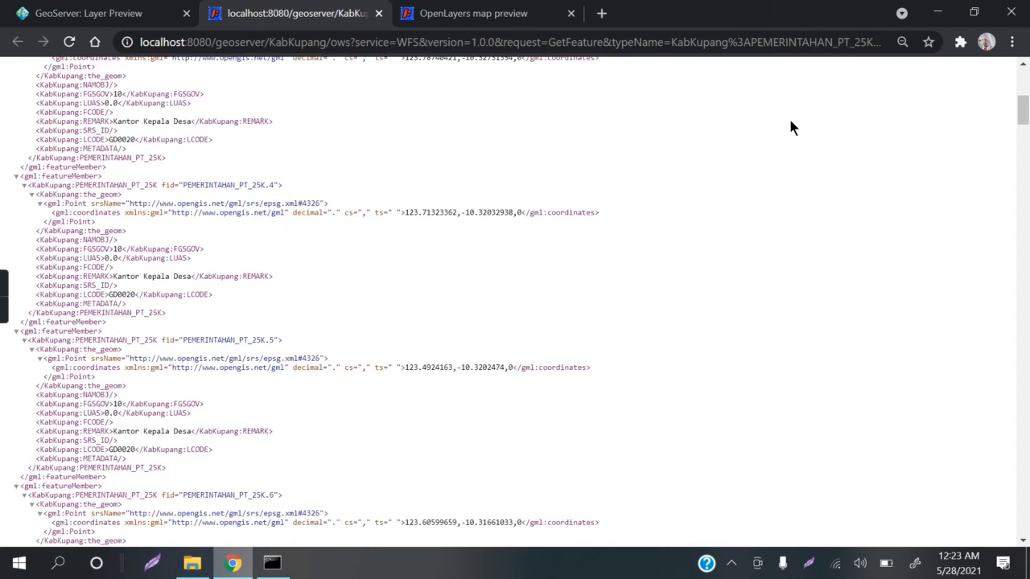
pyautogui.scroll(9, 790, 127)
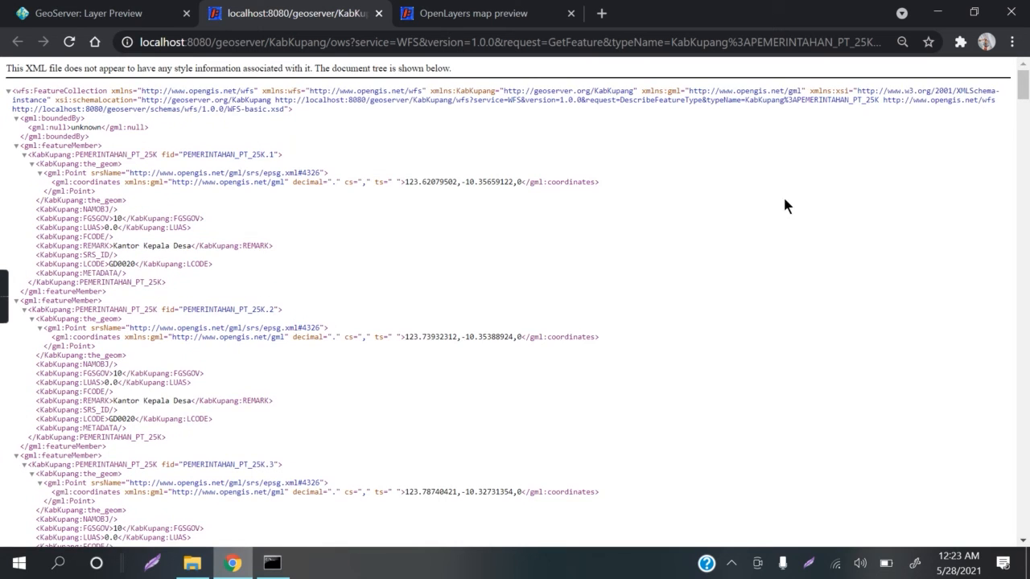
# Step: Download the KML output of KabKupang:PEMERINTAHAN_PT_25K from the layer previews and open the file in Google Earth Pro
pyautogui.click(97, 13)
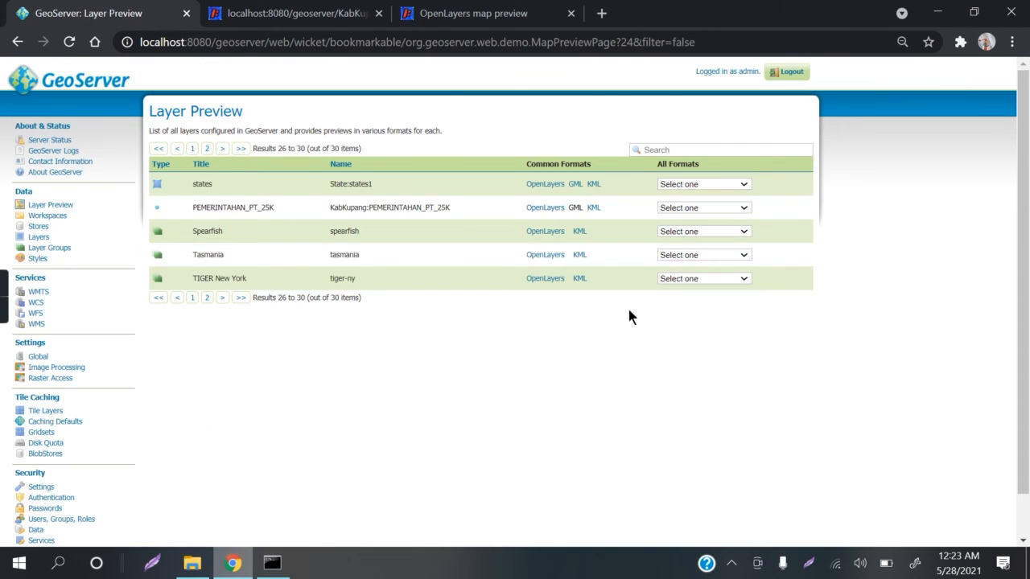
pyautogui.click(593, 208)
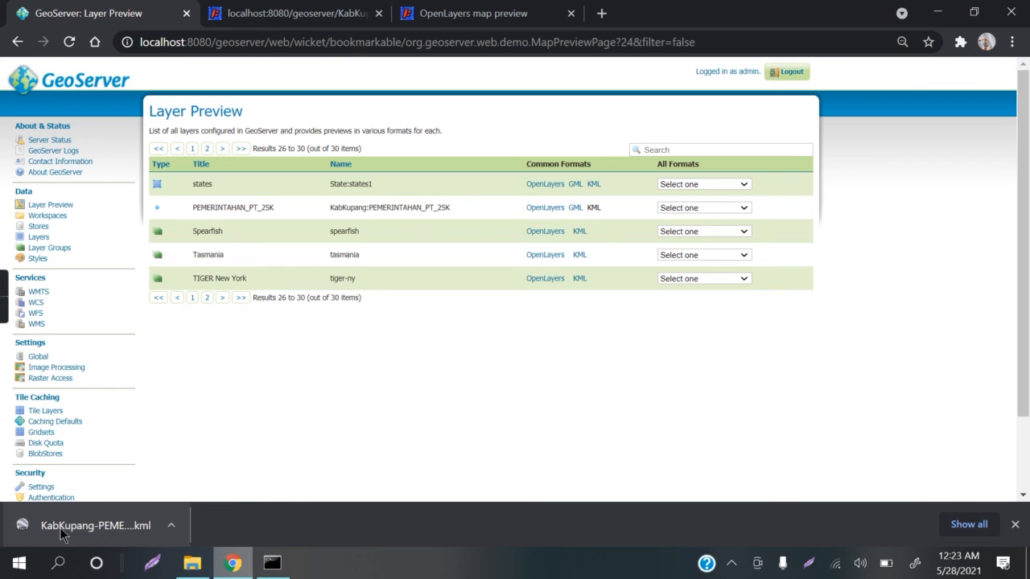
pyautogui.click(109, 526)
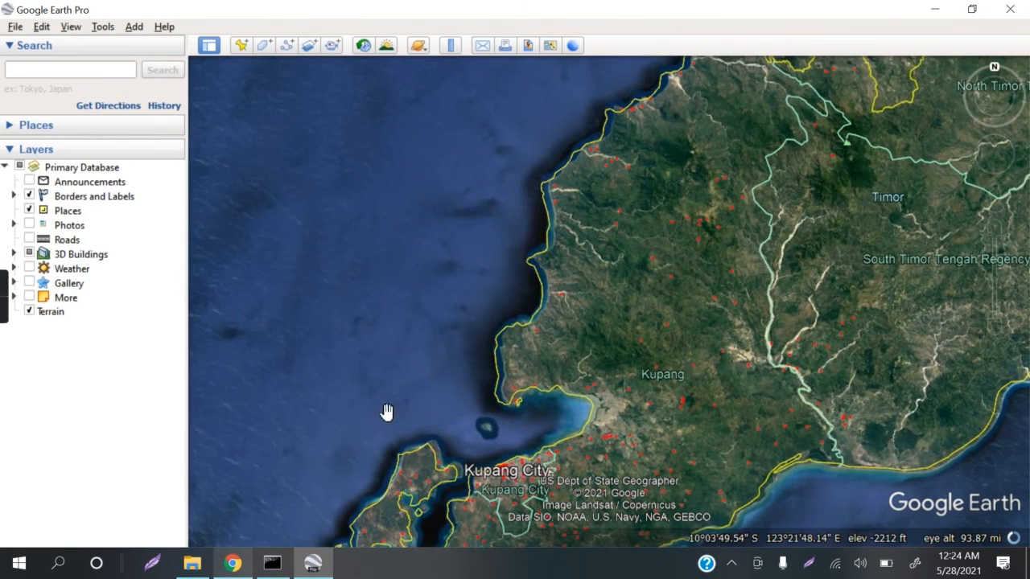
# Step: Examine the layer's points around Kupang City and the Kupang area on the Google Earth map
pyautogui.moveTo(386, 412); pyautogui.dragTo(412, 348)
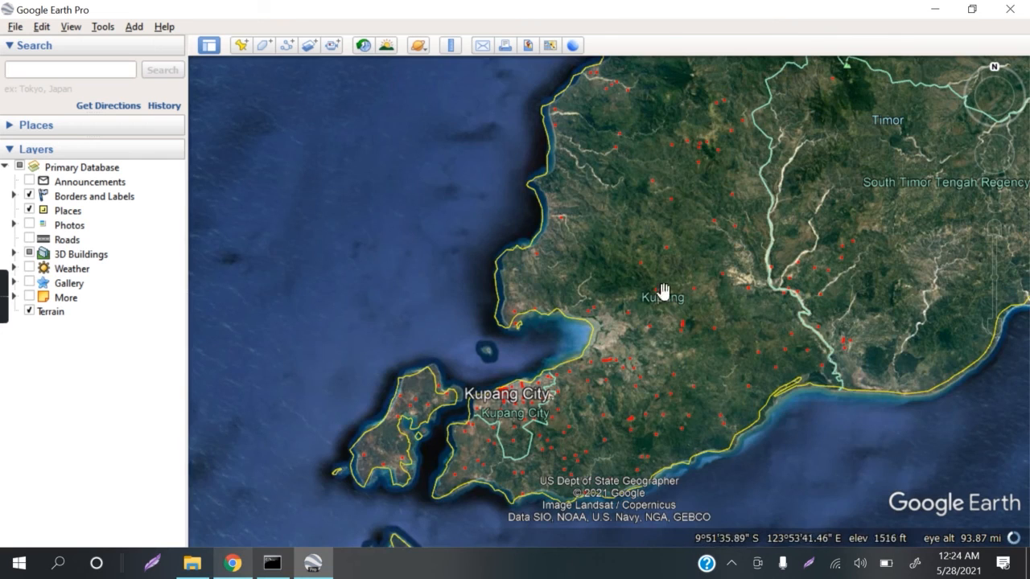
pyautogui.moveTo(589, 468); pyautogui.dragTo(593, 413)
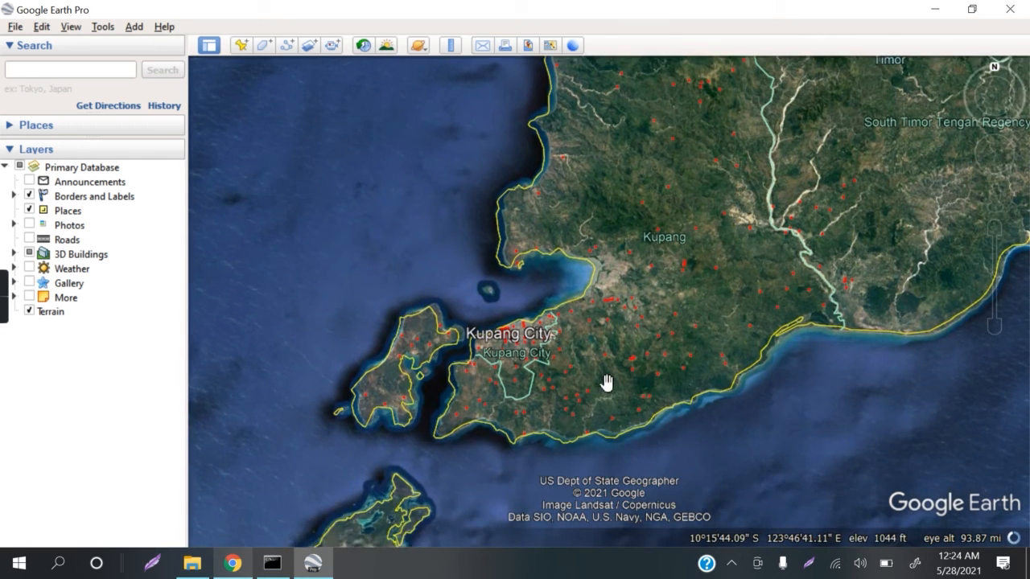
pyautogui.scroll(2, 607, 383)
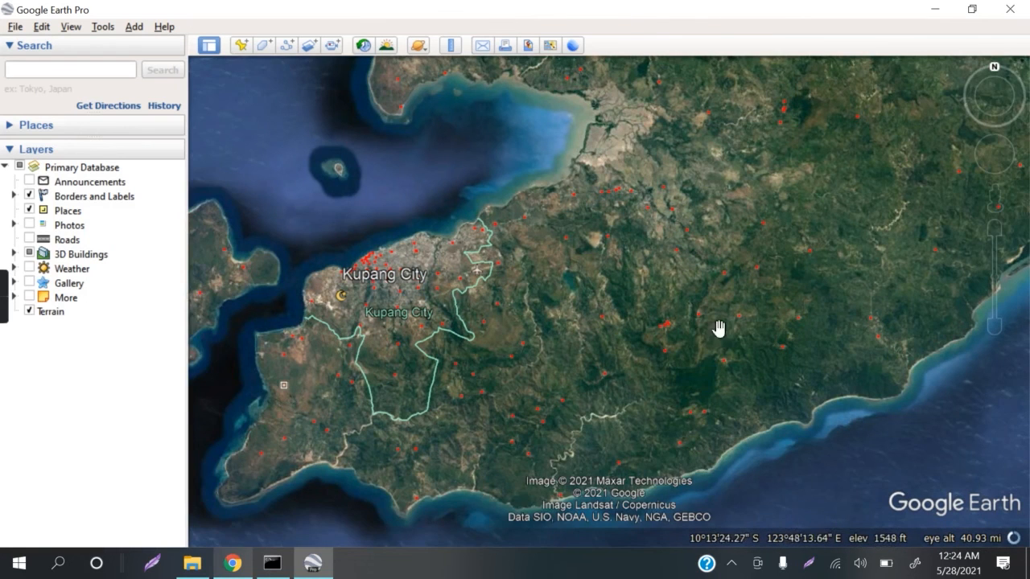
pyautogui.moveTo(719, 328); pyautogui.dragTo(686, 370)
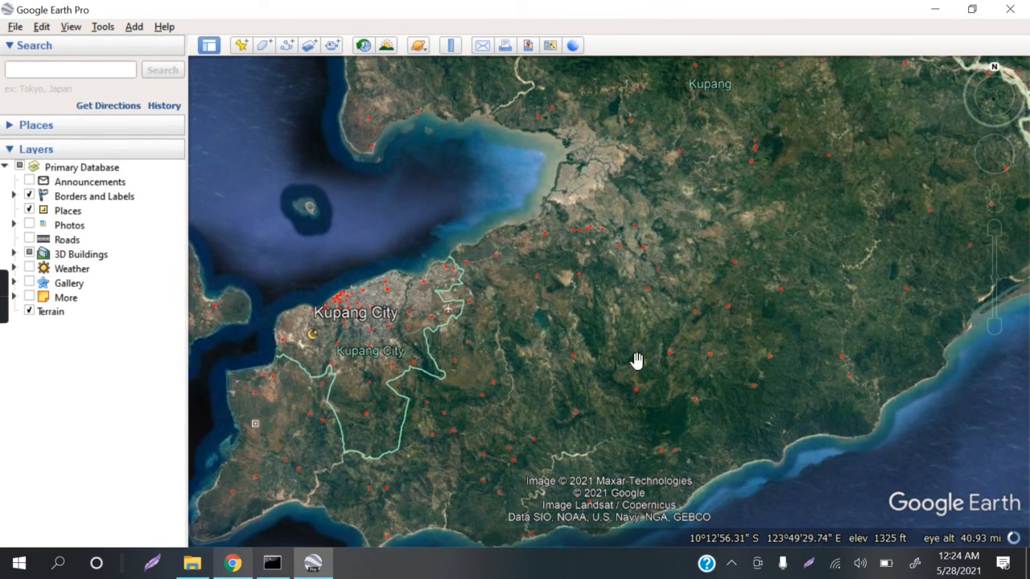
pyautogui.moveTo(742, 253); pyautogui.dragTo(742, 300)
pyautogui.scroll(-2, 742, 299)
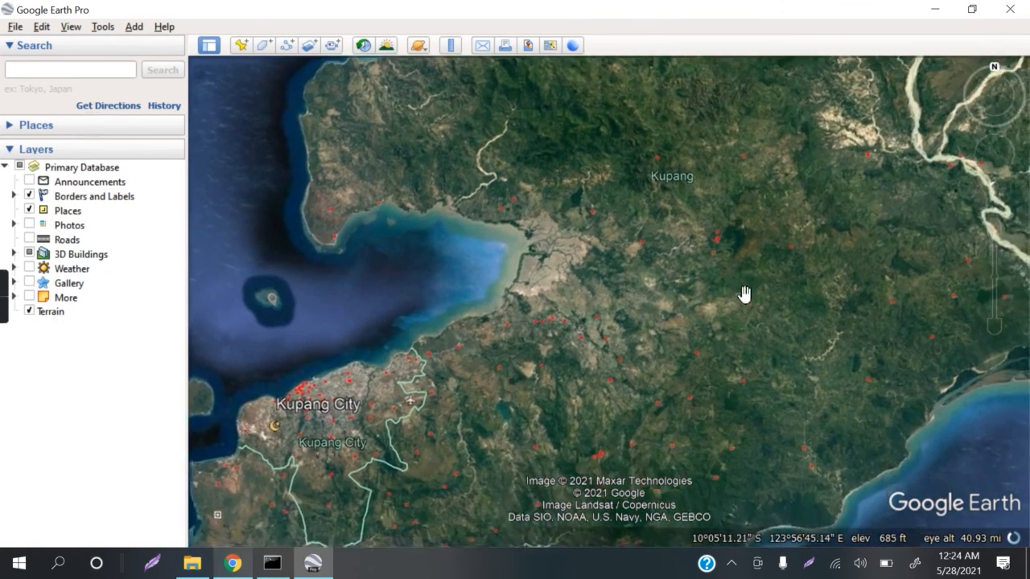